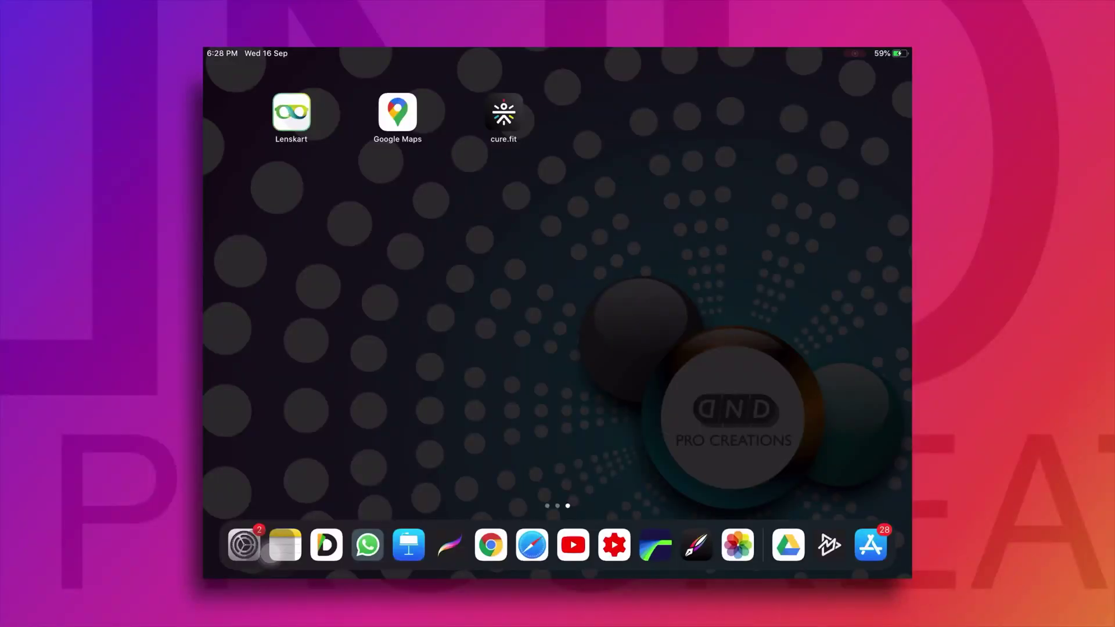
- Launch LumaFusion and start a new 60 fps project named 'import export'
left_click(656, 544)
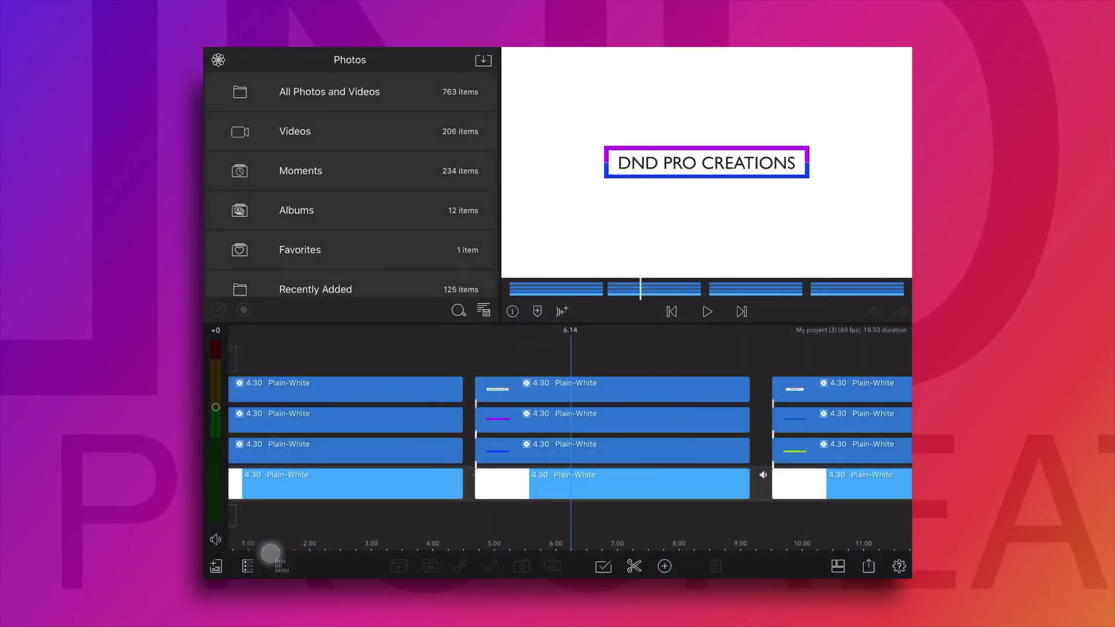
left_click(215, 566)
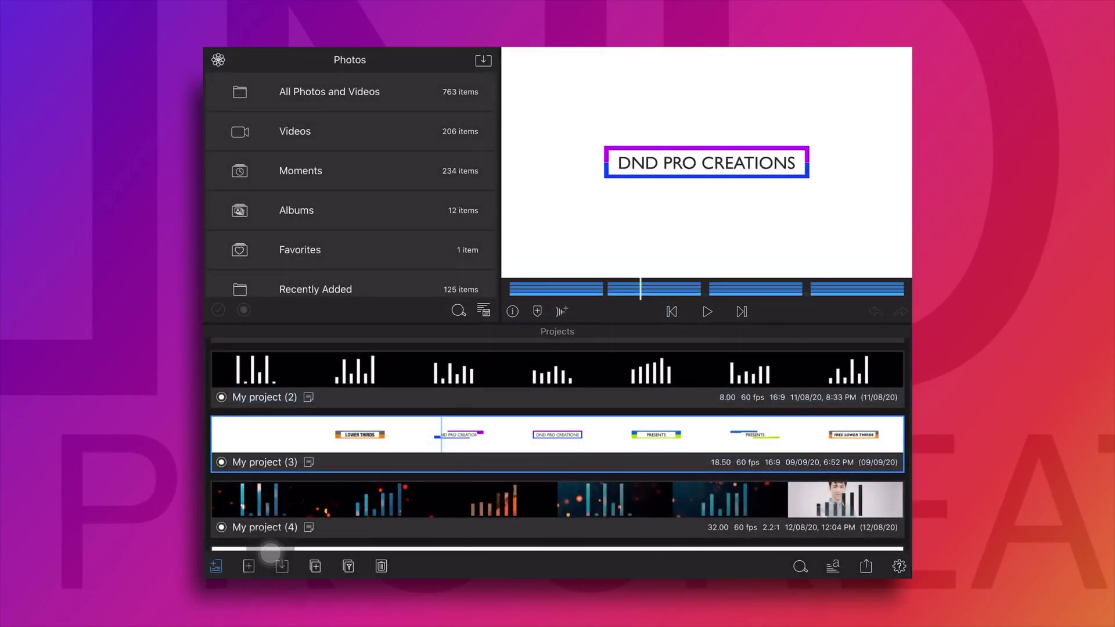
left_click(248, 566)
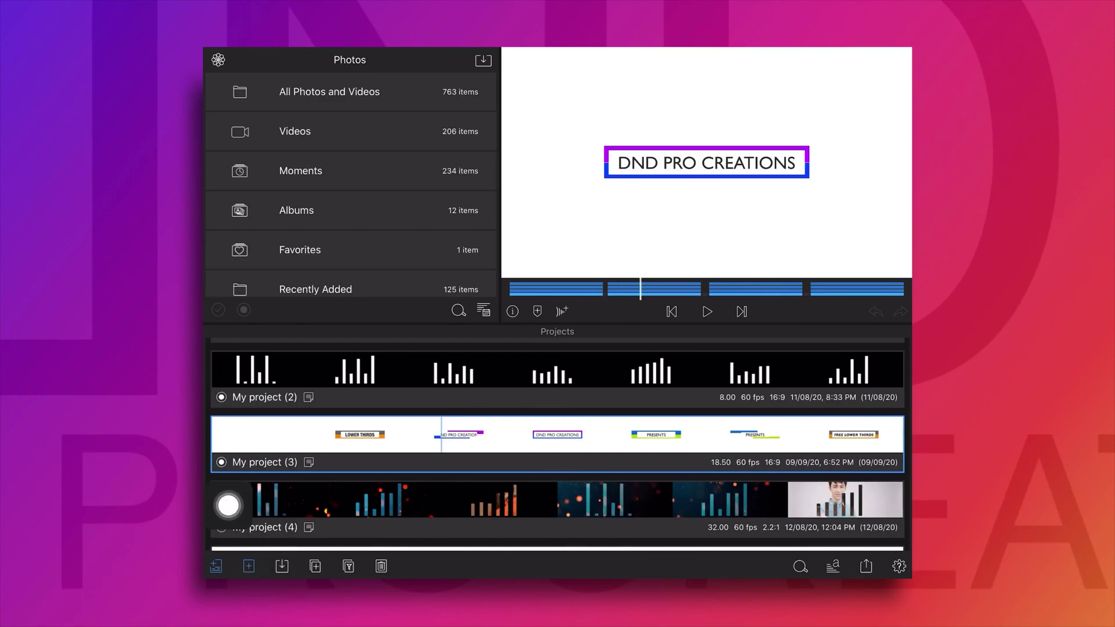
key("BackSpace")
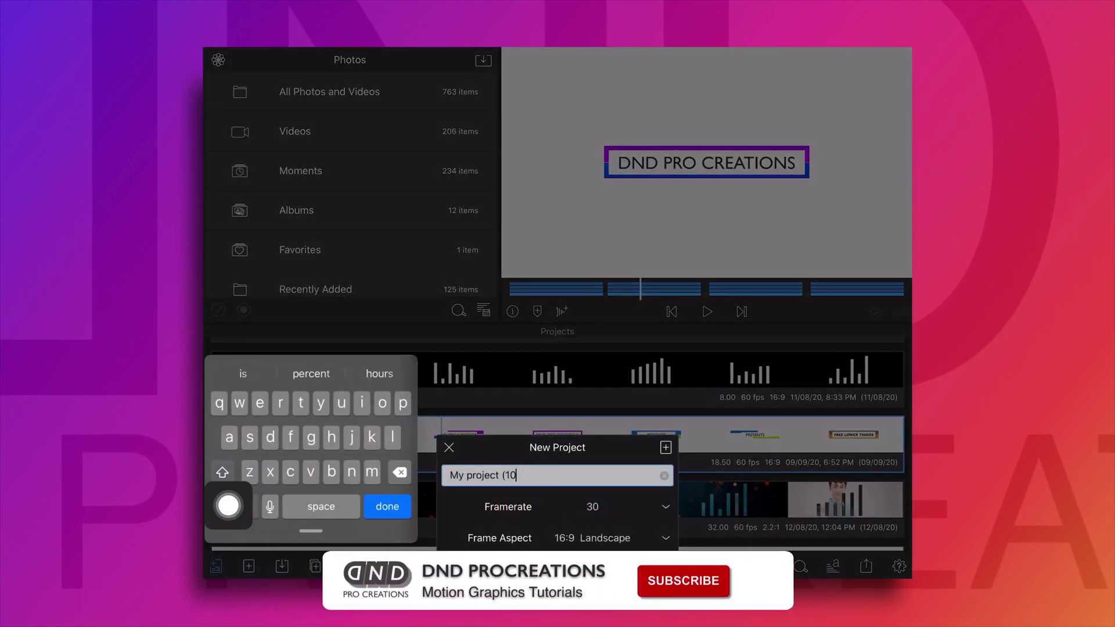
key("BackSpace")
key("BackSpace")
key("BackSpace")
key("BackSpace")
key("BackSpace")
type("impo")
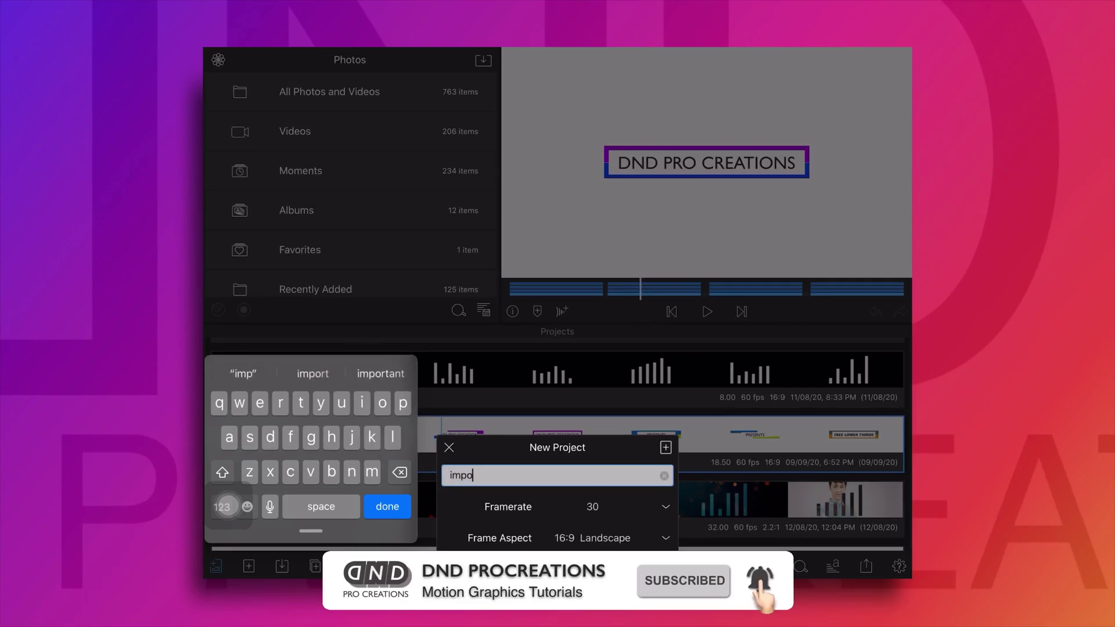
type("rt e")
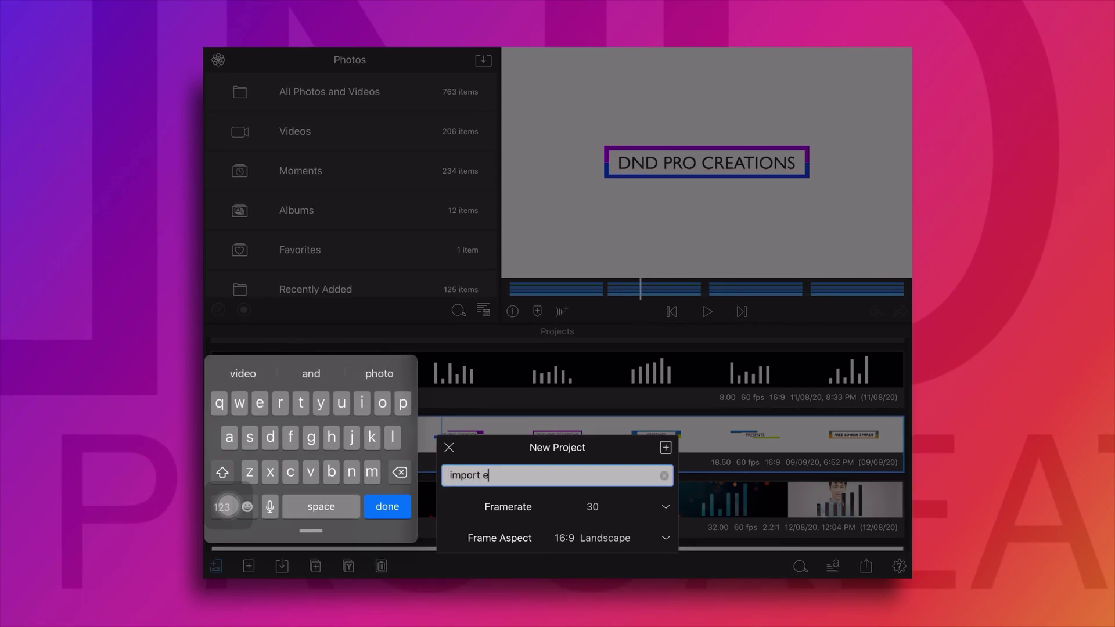
type("xpo")
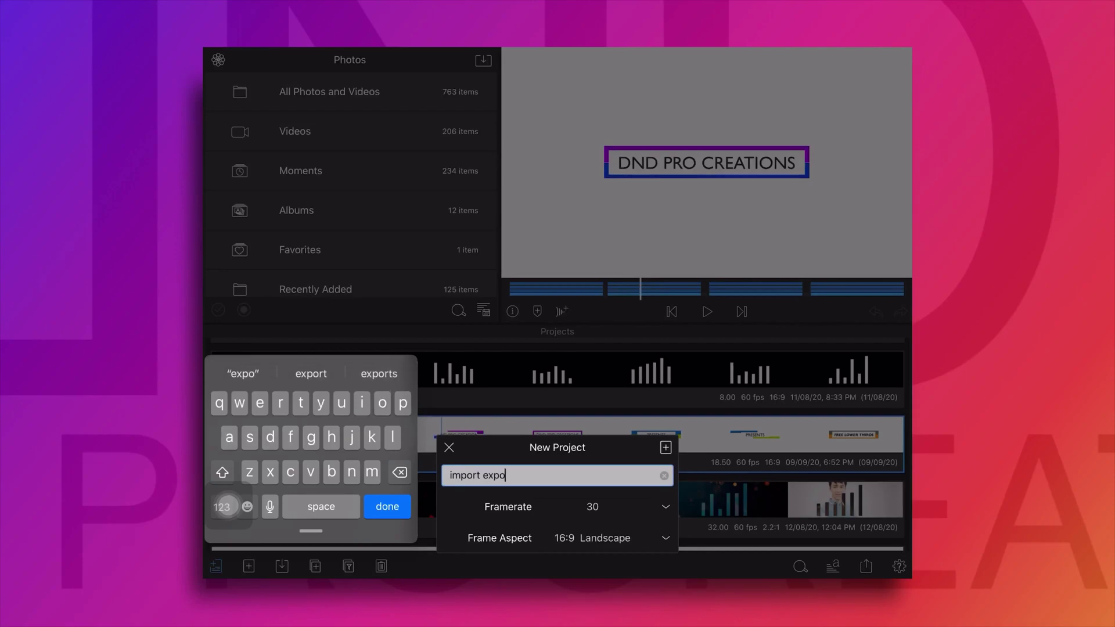
type("rt")
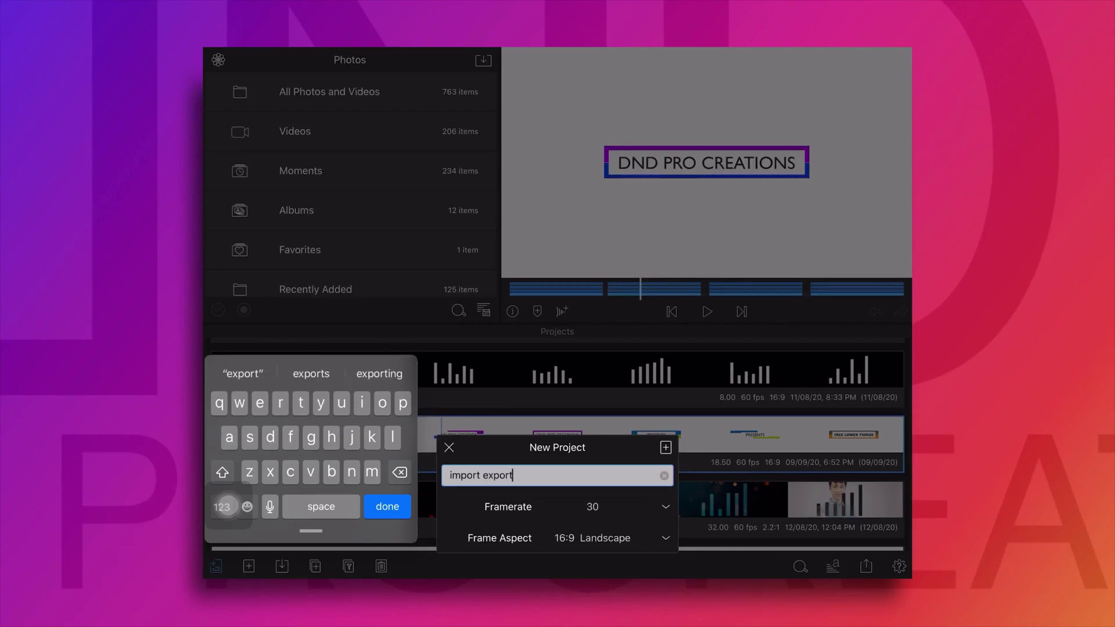
left_click(593, 506)
left_click_drag(628, 495, 628, 449)
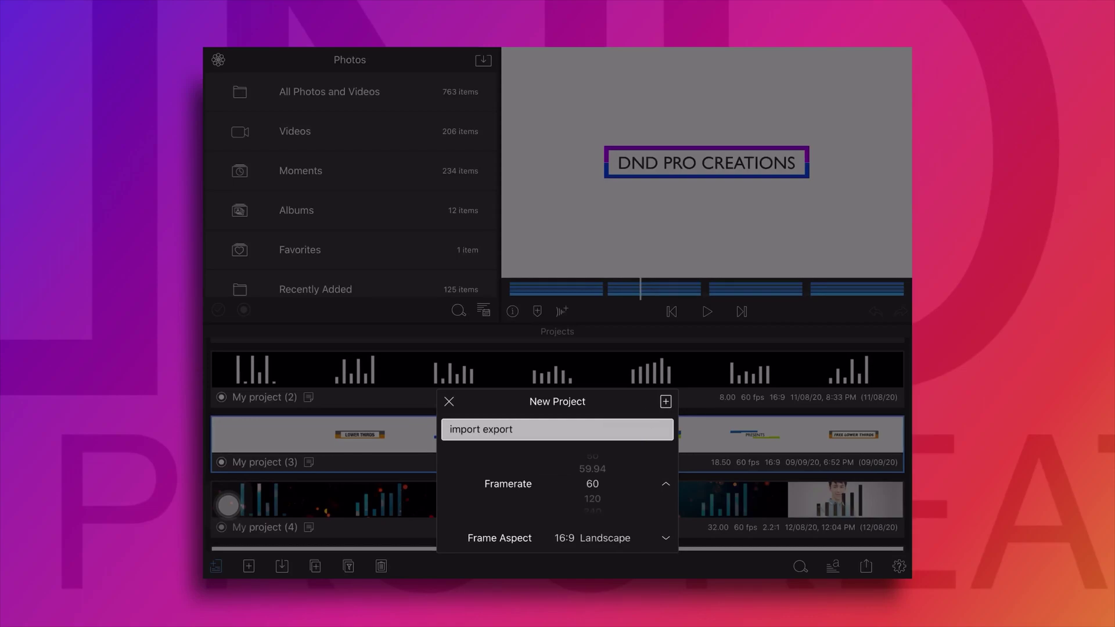
- Create the project and set the default title duration to about 6 seconds in settings
left_click(666, 402)
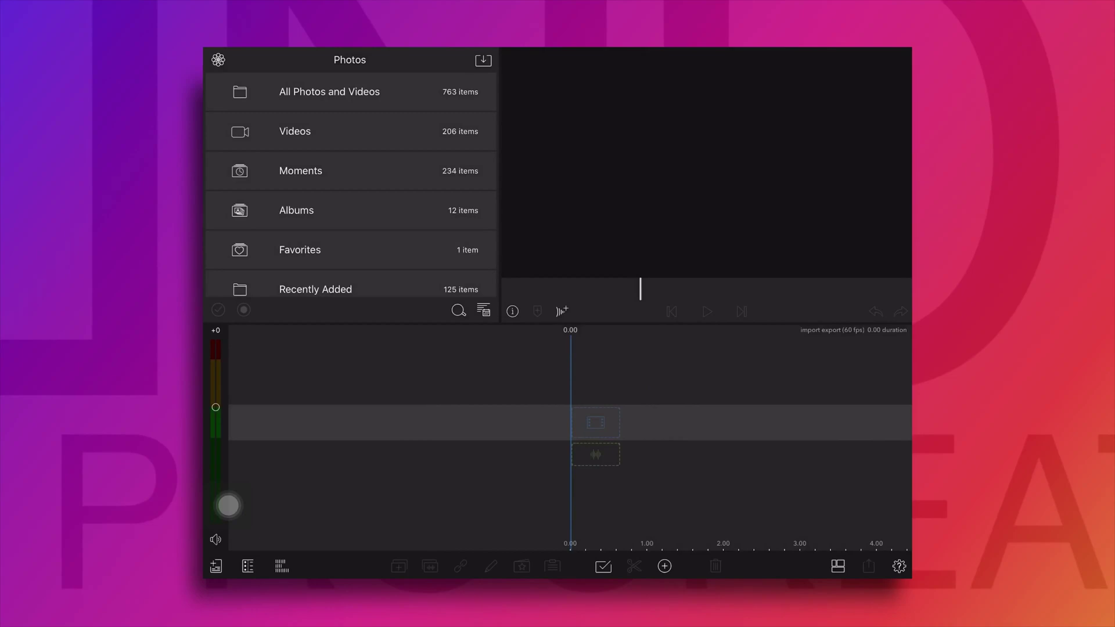
left_click(900, 566)
left_click_drag(834, 406, 652, 408)
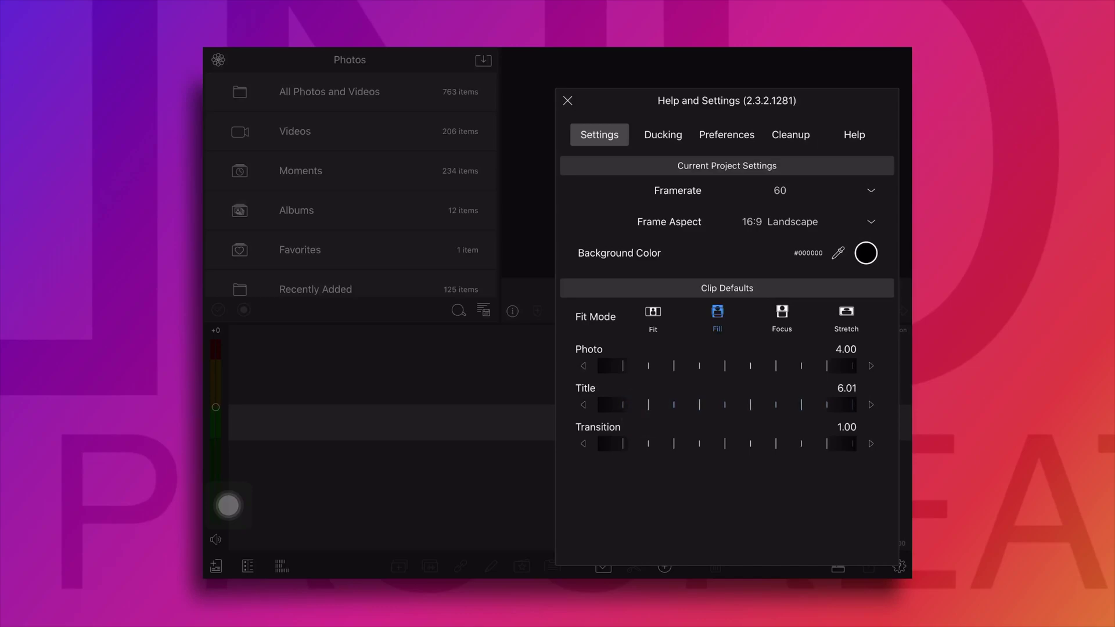
left_click(568, 101)
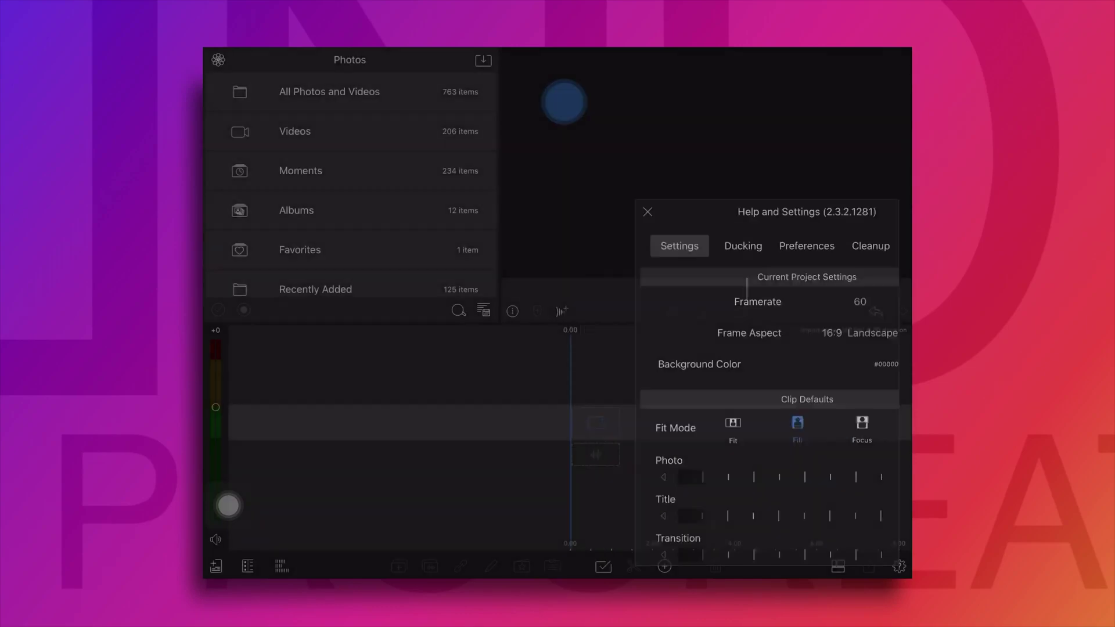
- Add a Main Title clip and replace its text layer with a rectangle shape
left_click(664, 567)
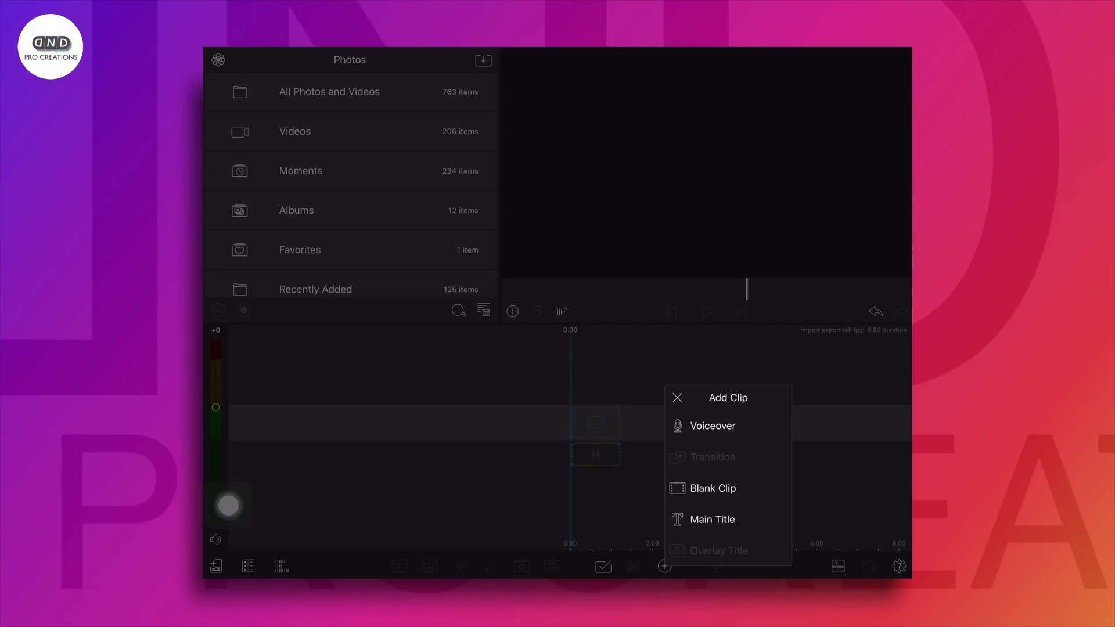
left_click(712, 526)
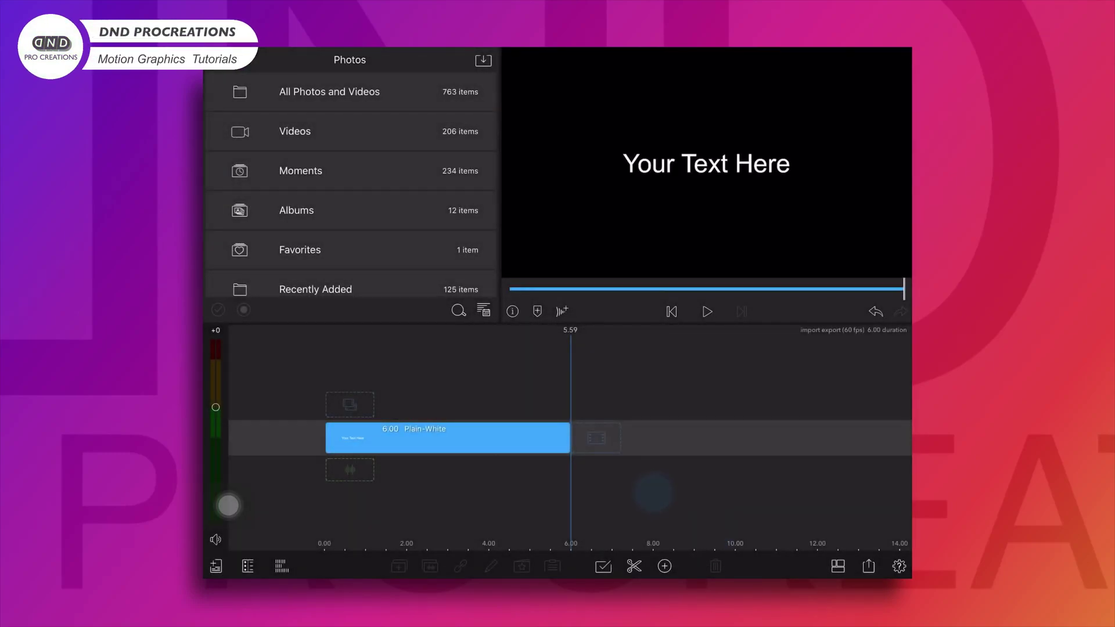
double_click(680, 438)
left_click(712, 322)
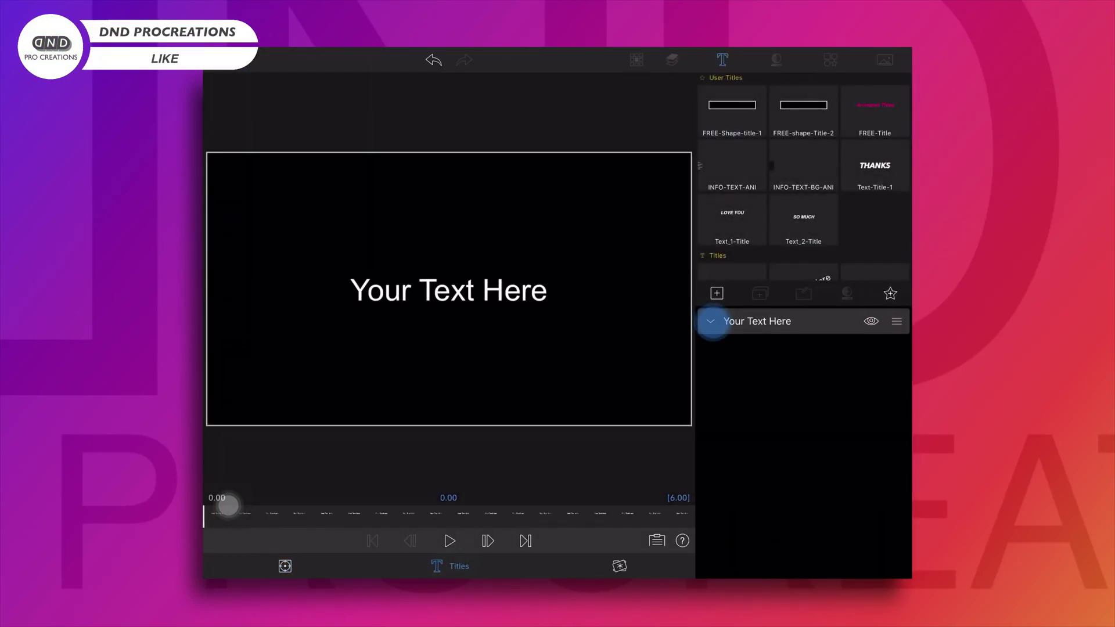
left_click(896, 322)
left_click(760, 294)
left_click(685, 278)
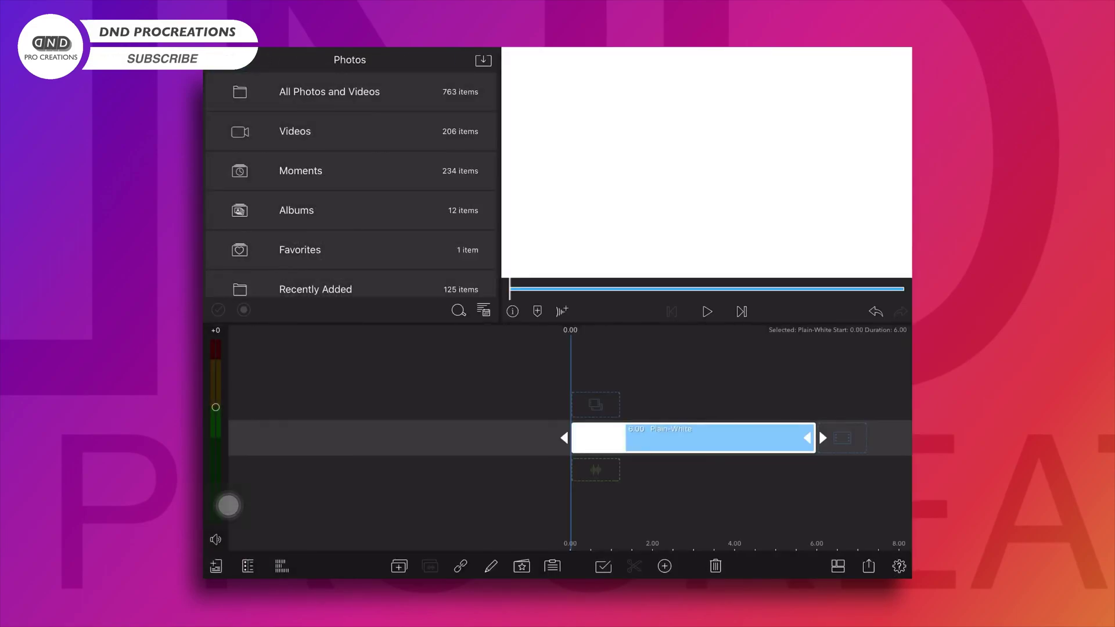
- Add an Overlay Title with a magenta rectangle flattened into a thin bar
left_click(665, 567)
left_click(714, 548)
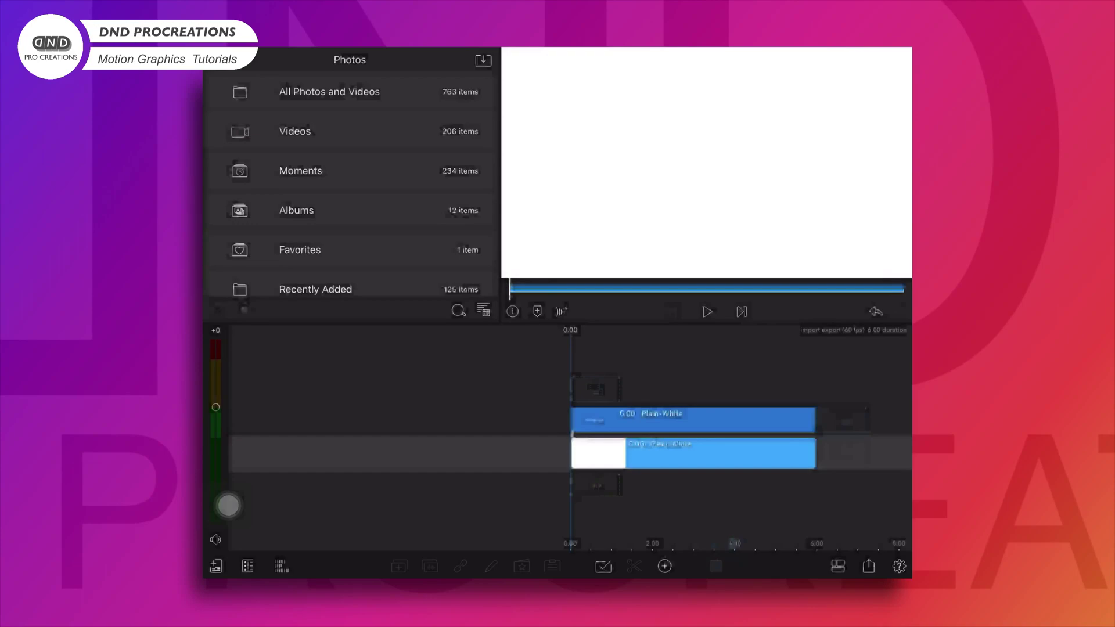
double_click(689, 411)
left_click(757, 321)
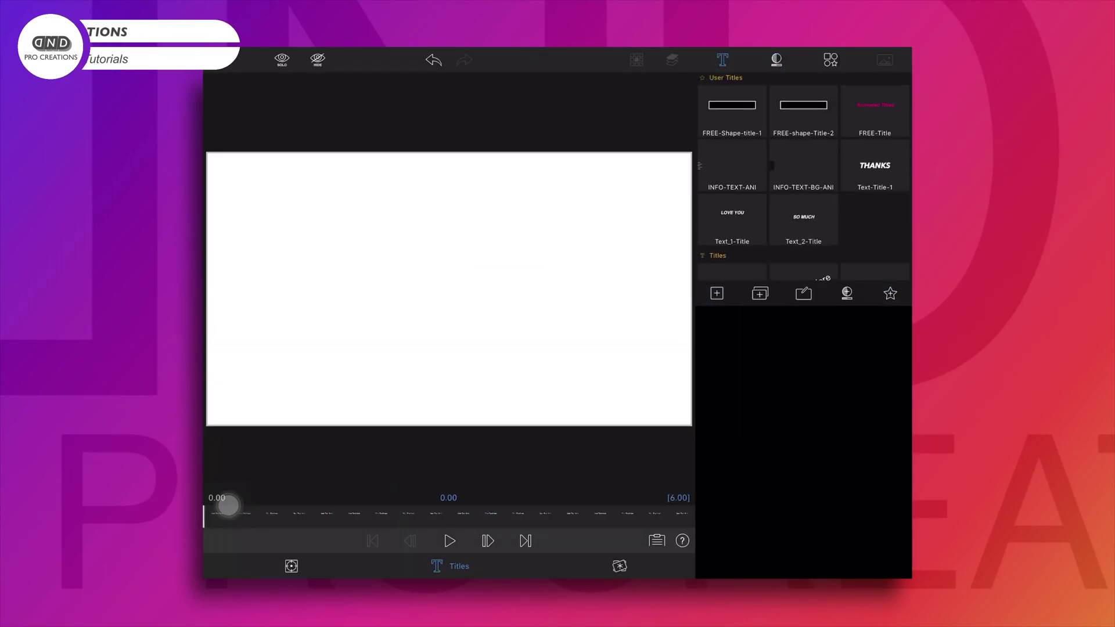
left_click(716, 294)
left_click(716, 278)
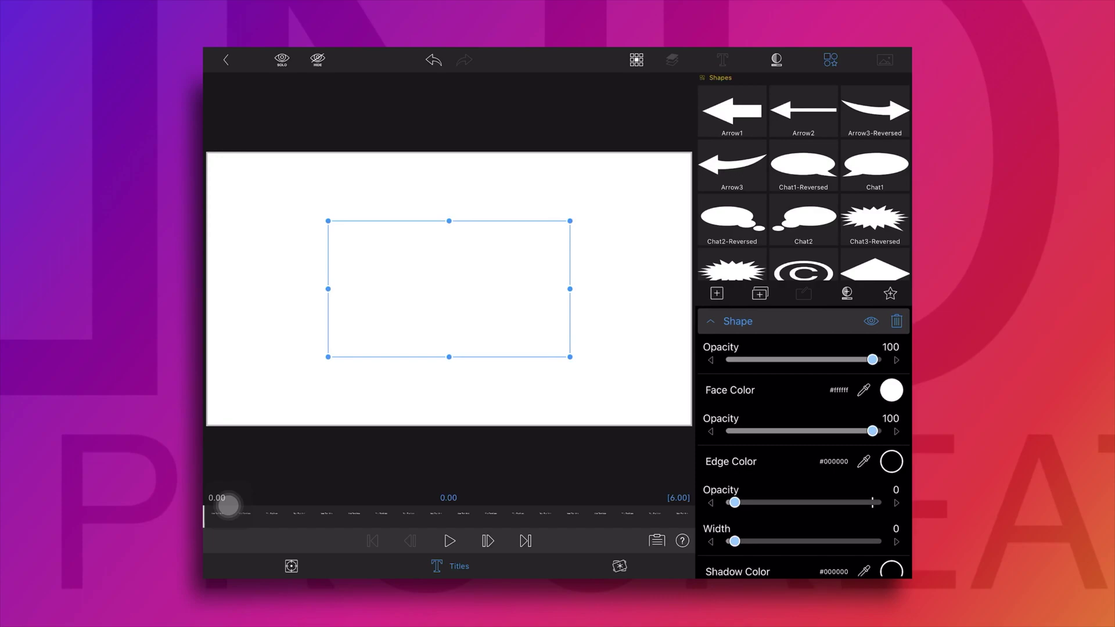
left_click(891, 389)
left_click_drag(689, 405, 730, 433)
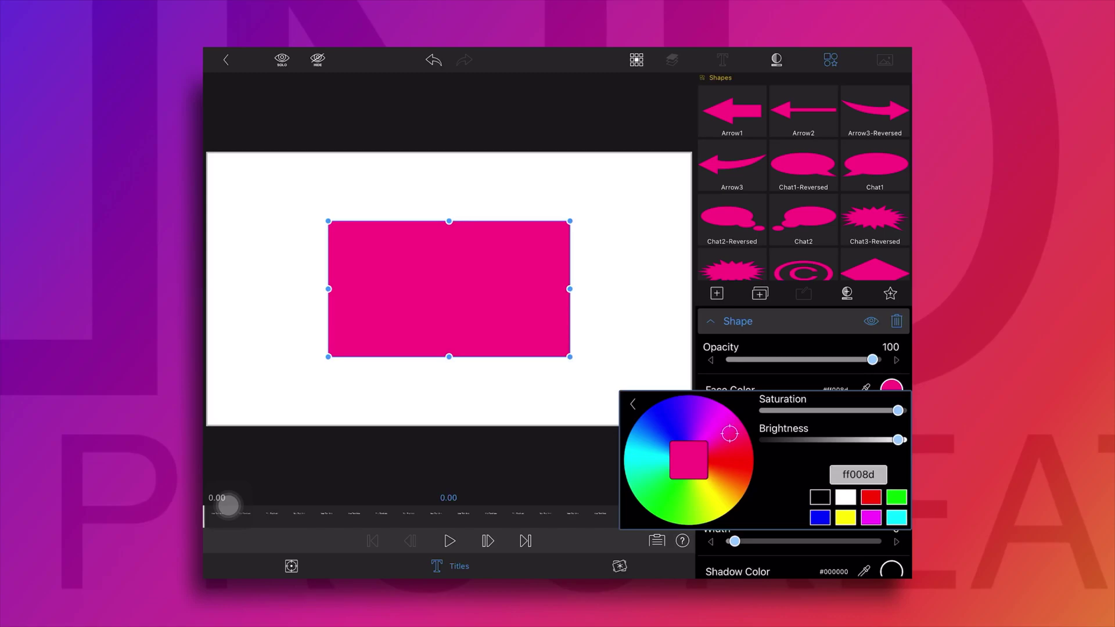
left_click_drag(450, 356, 449, 316)
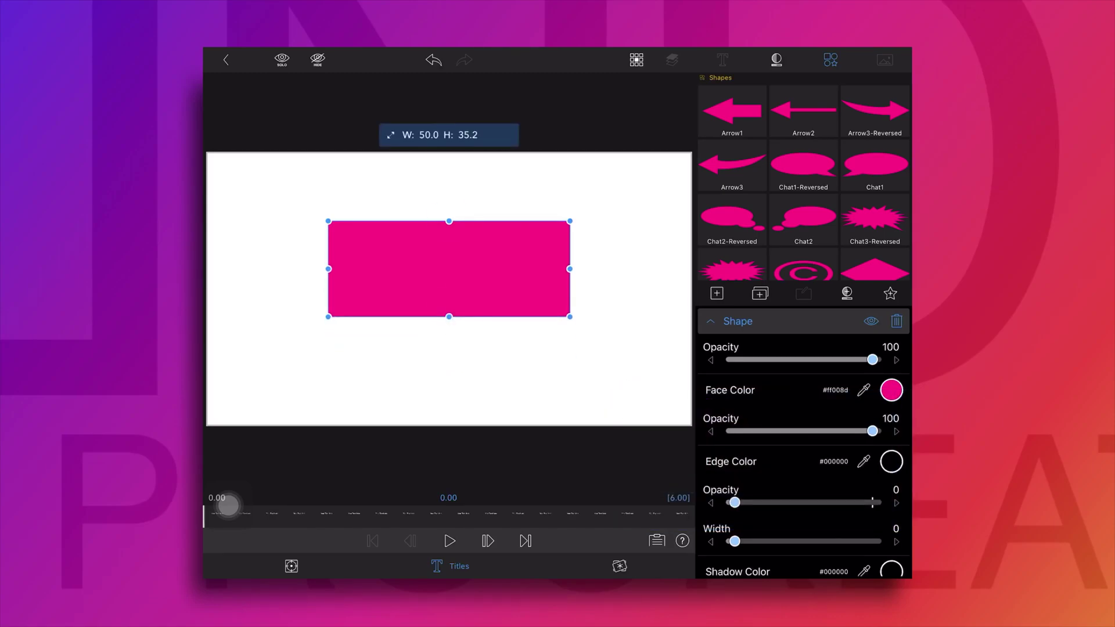
left_click_drag(449, 221, 448, 279)
left_click(225, 60)
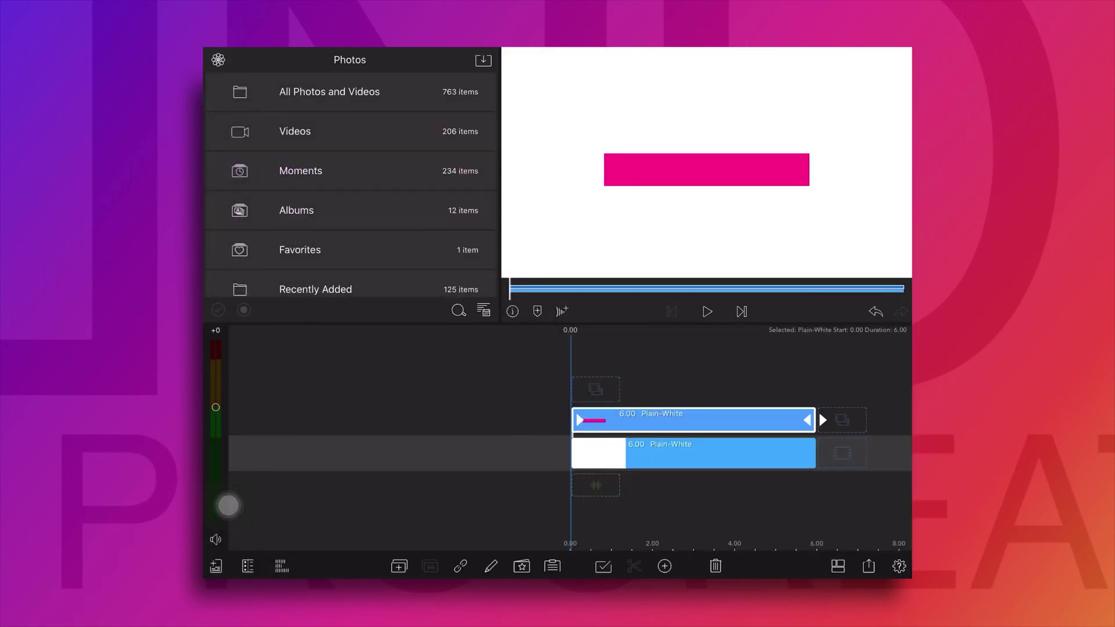
- Duplicate the magenta bar clip and recolour the copy blue
left_click_drag(665, 420, 664, 411)
double_click(689, 420)
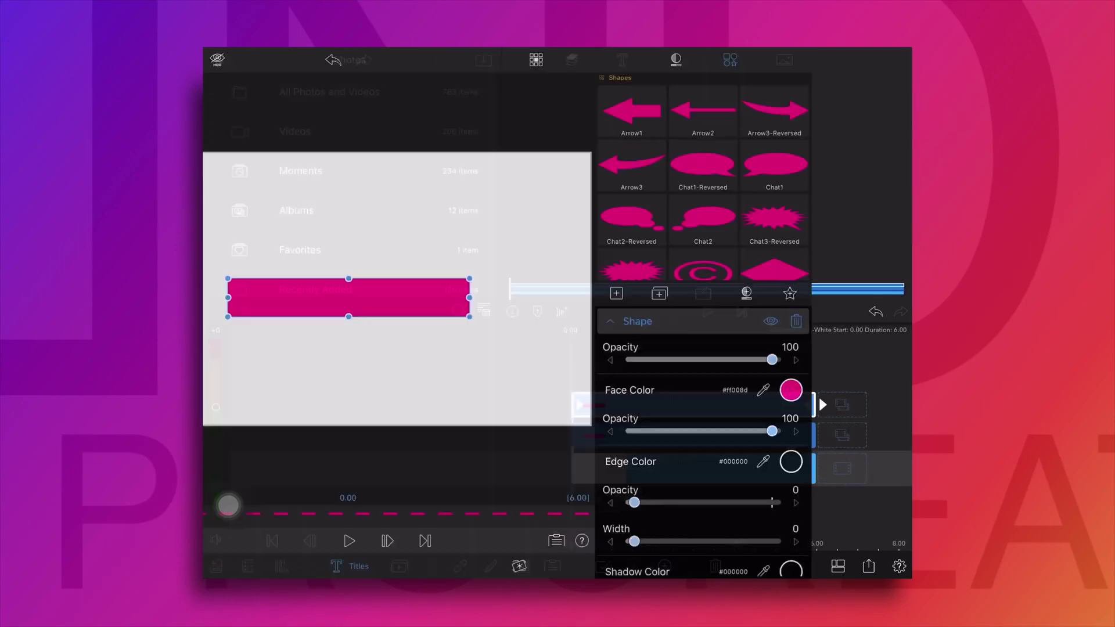
left_click(891, 389)
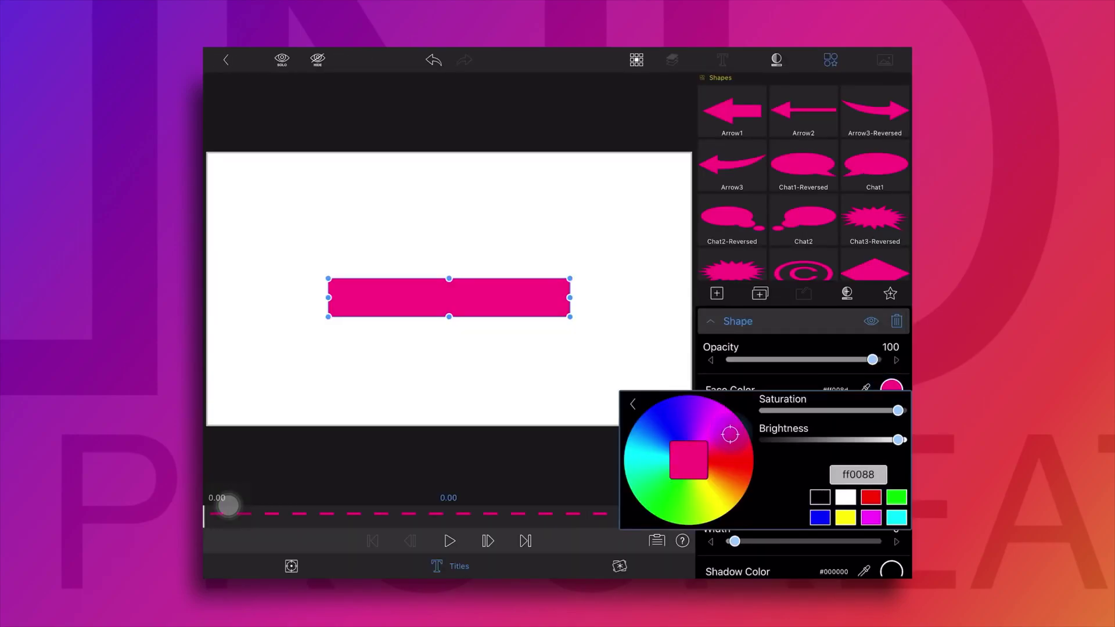
left_click(675, 413)
left_click(801, 550)
scroll(802, 436, "down", 10)
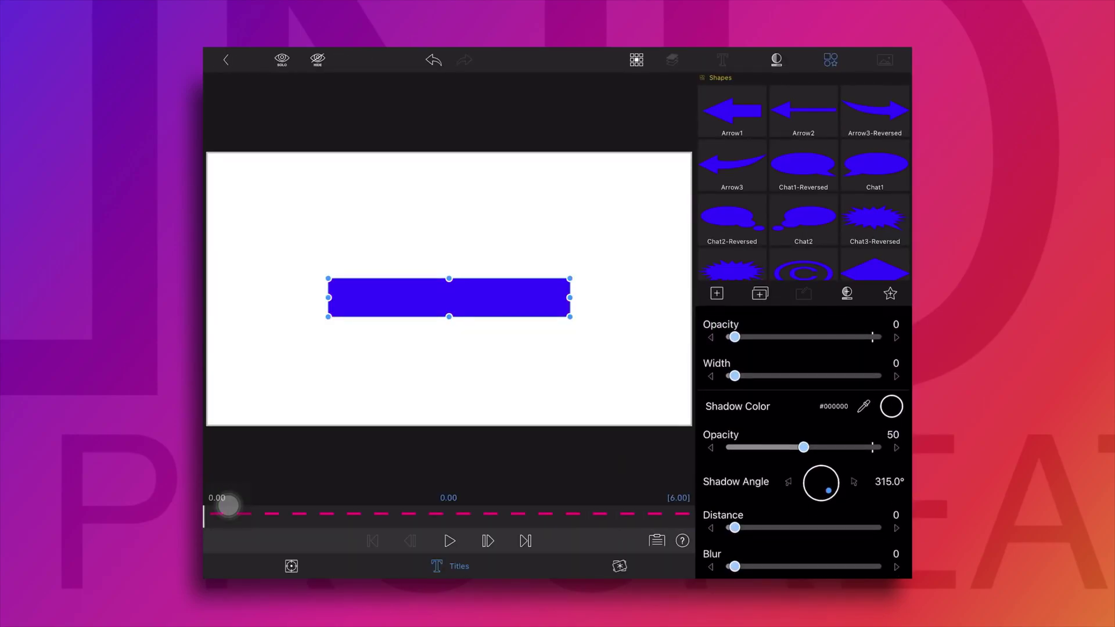
left_click_drag(768, 485, 776, 485)
- Duplicate the pink bar clip and shrink the copy to about 62% scale
left_click(226, 59)
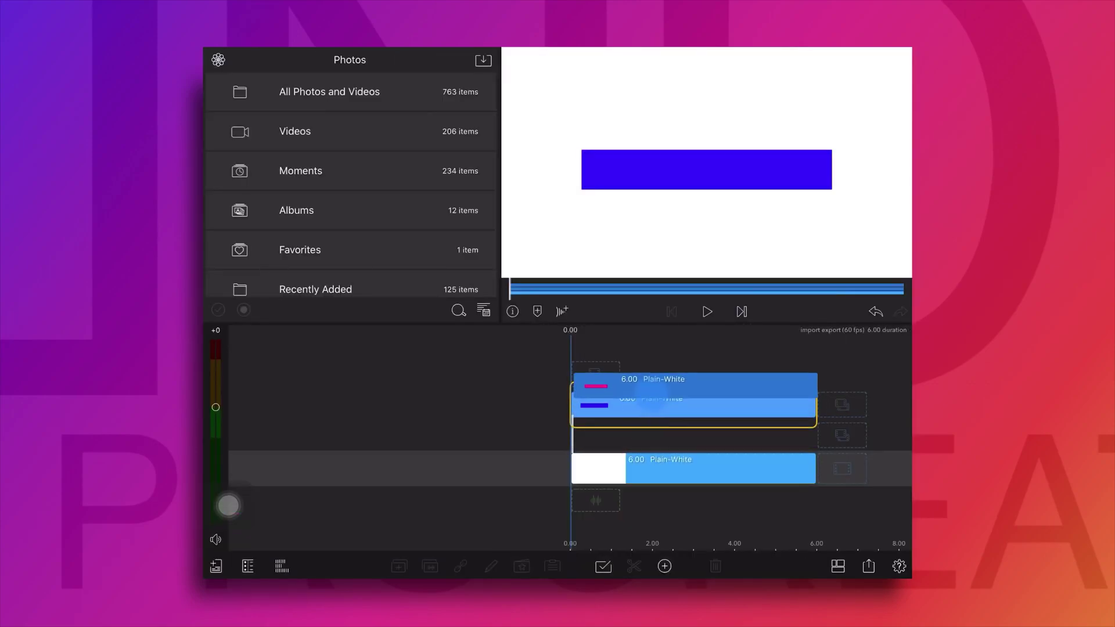
left_click(693, 389)
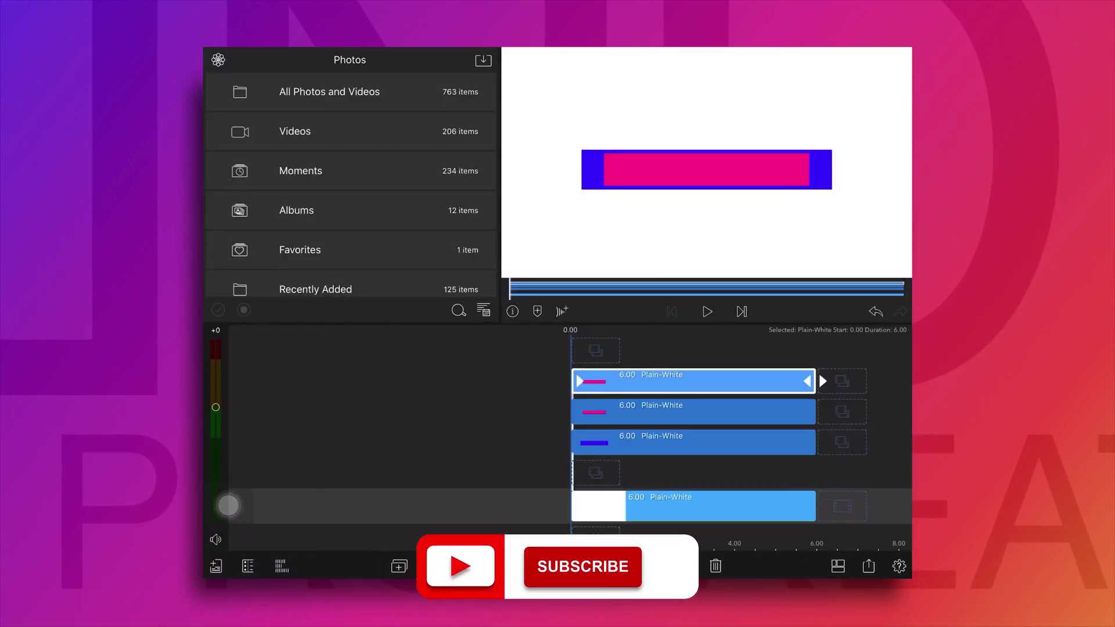
double_click(692, 389)
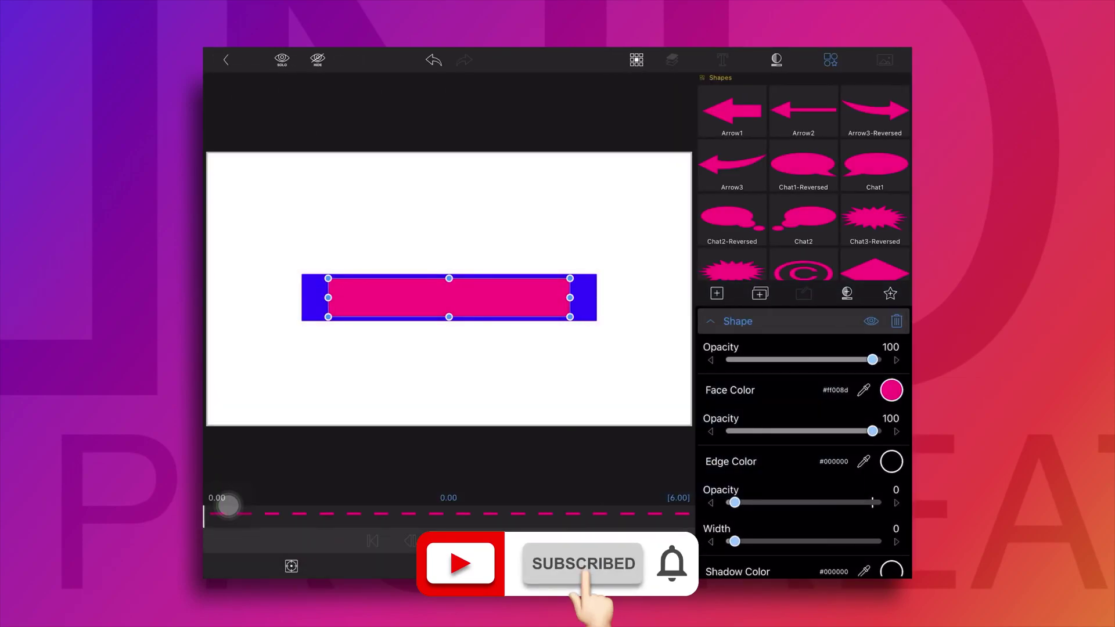
scroll(791, 424, "down", 10)
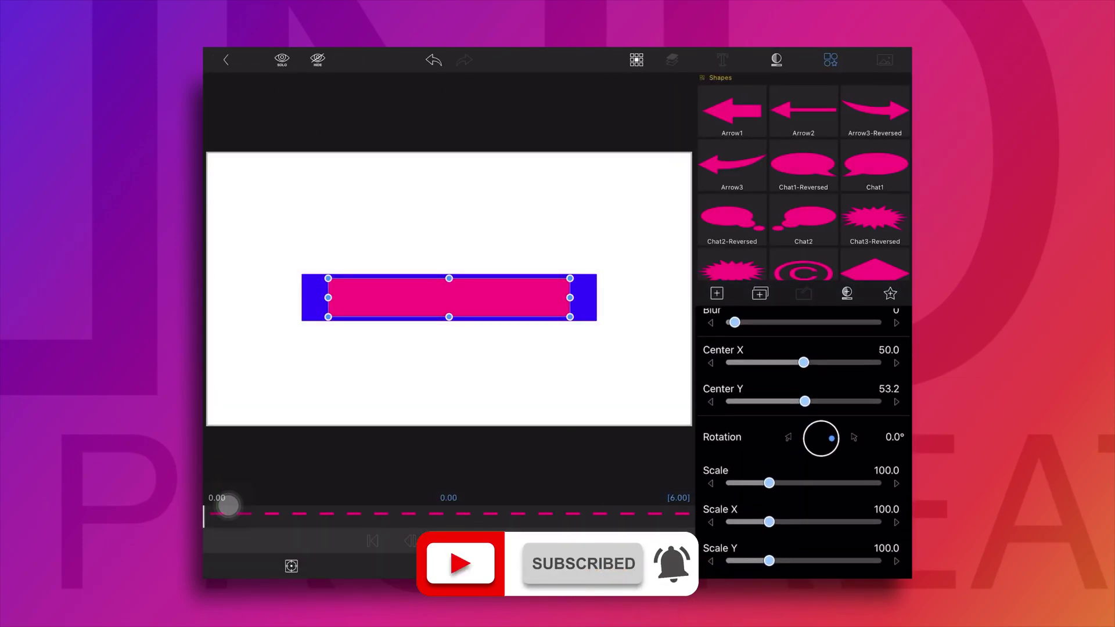
left_click_drag(769, 484, 742, 485)
scroll(773, 367, "up", 5)
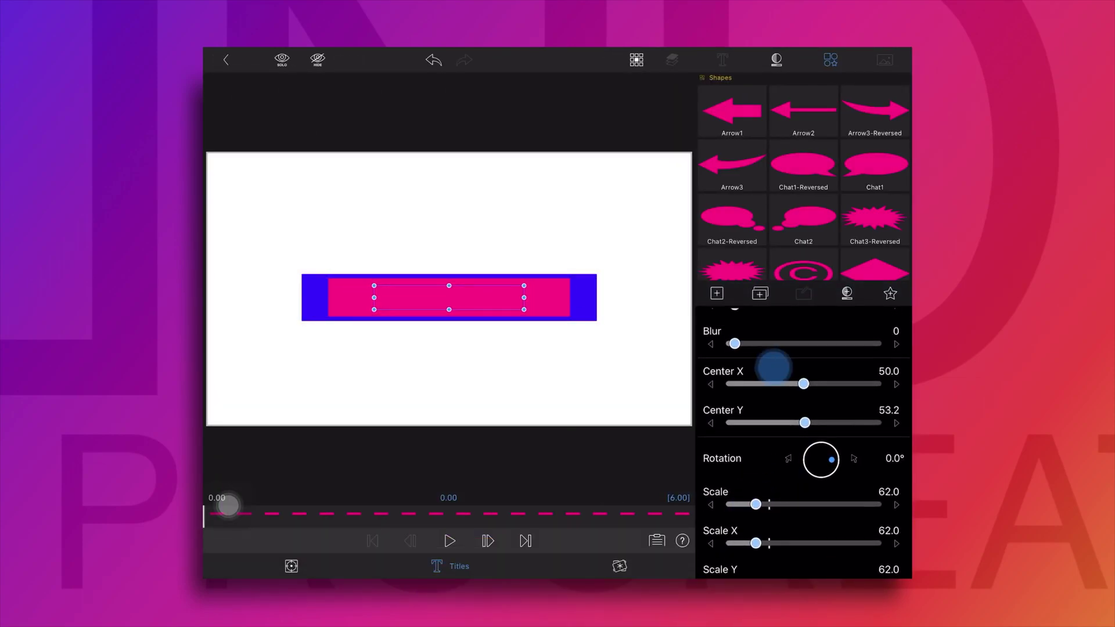
- Set the smaller bar's face colour to white
left_click(890, 390)
left_click(820, 497)
left_click(228, 505)
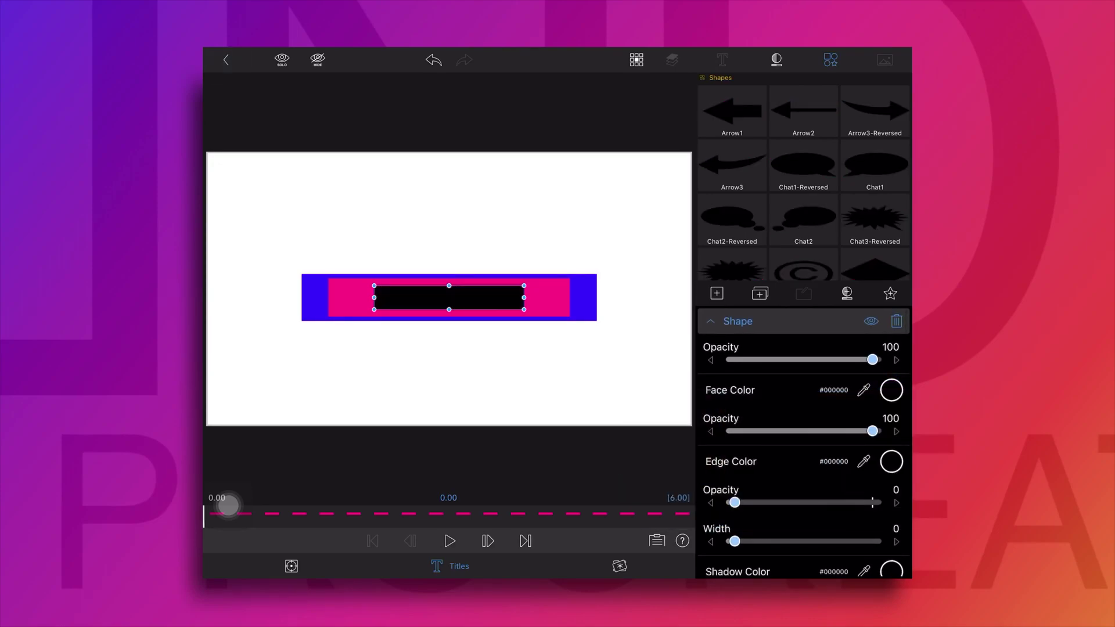
double_click(679, 390)
left_click(891, 390)
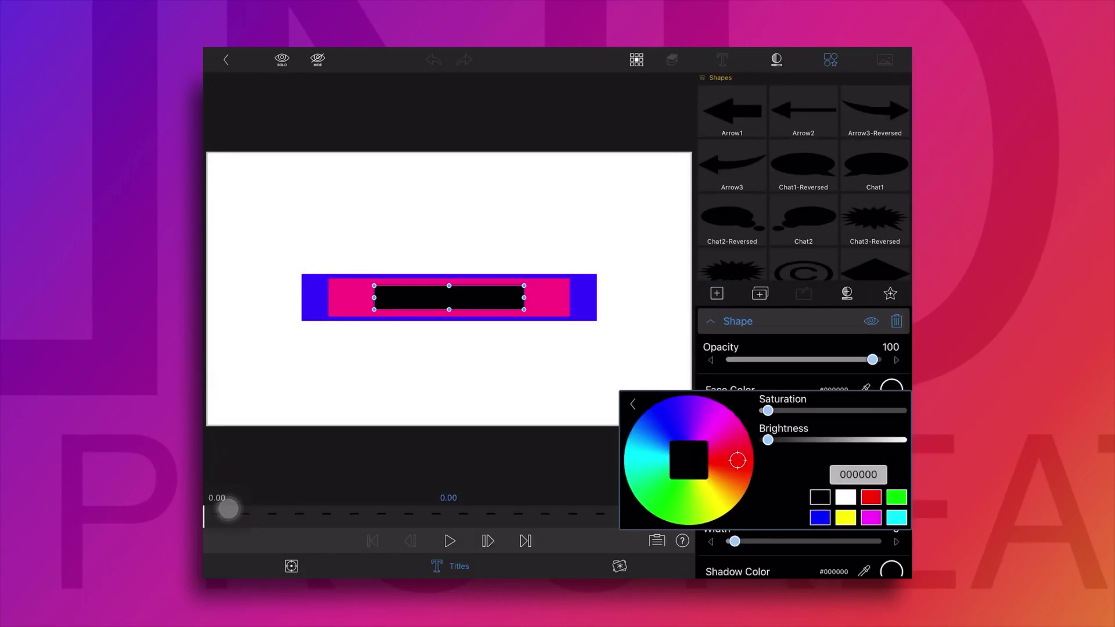
left_click(689, 461)
- Add an overlay title 'IMPORT EXPORT' in smaller black Helvetica Neue, fitted inside the white bar
left_click(228, 508)
left_click(664, 568)
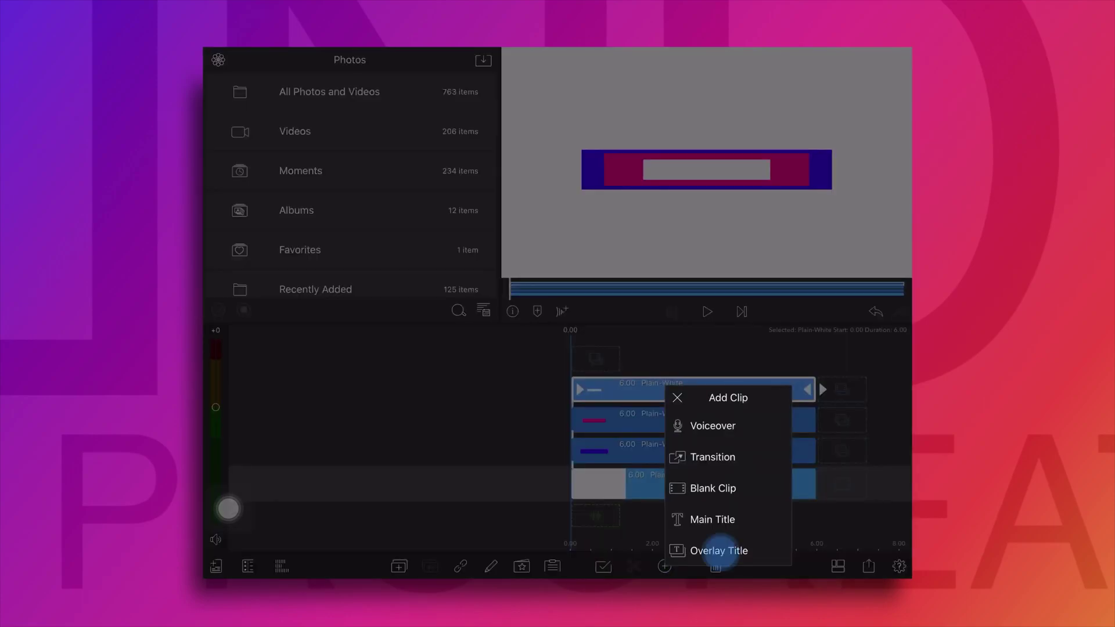
left_click(723, 549)
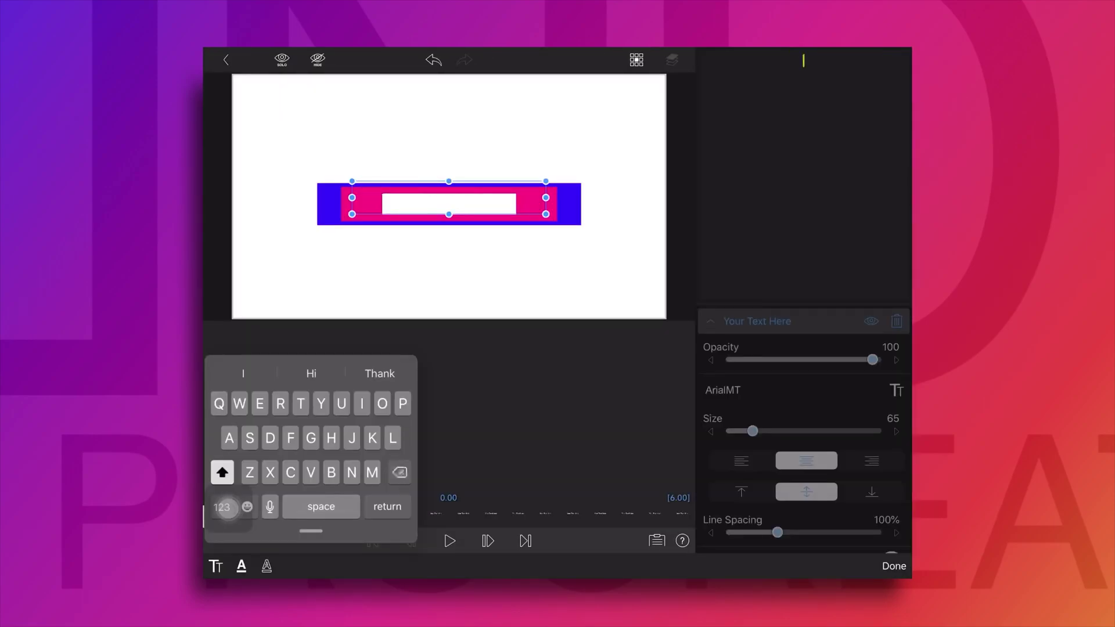
type("IMPORT AND EXPORT")
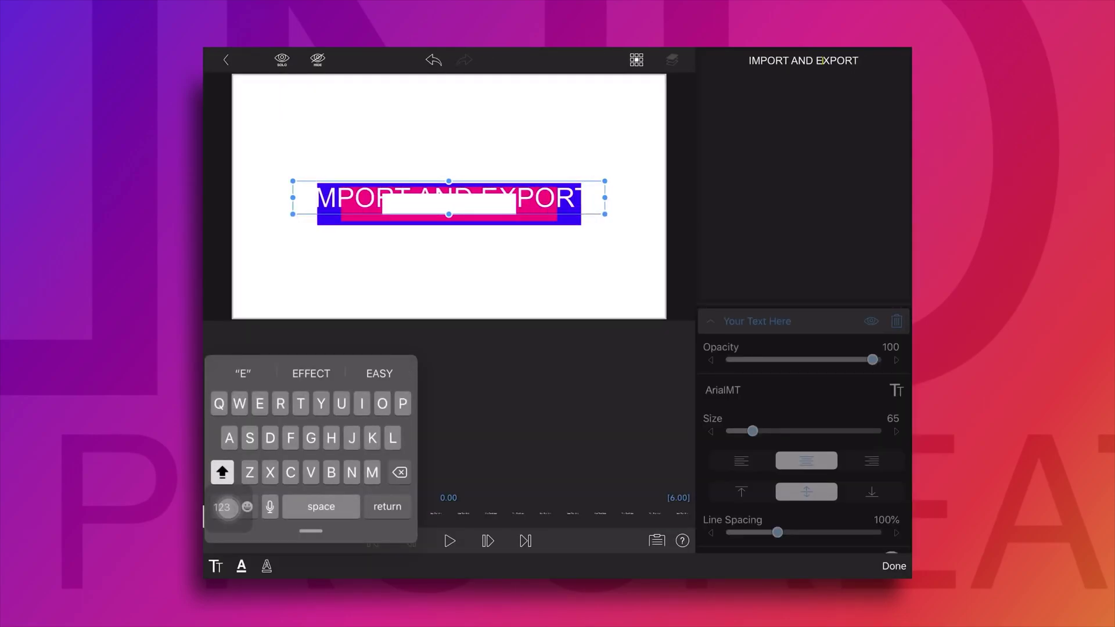
key("BackSpace")
key("BackSpace")
key("BackSpace")
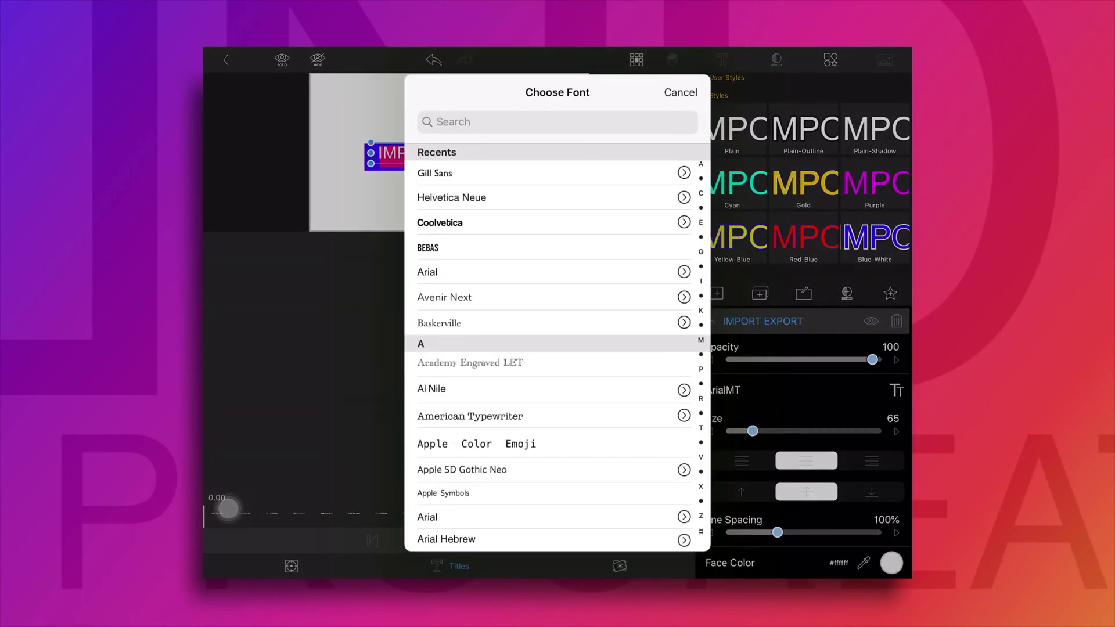
left_click(632, 452)
left_click_drag(754, 432, 739, 430)
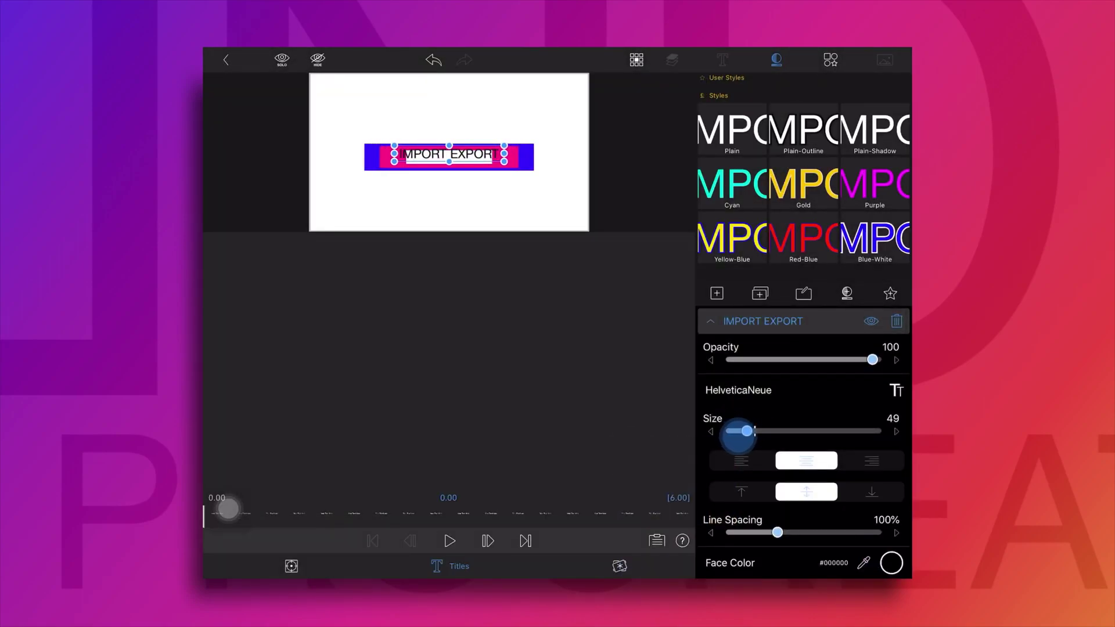
left_click(291, 567)
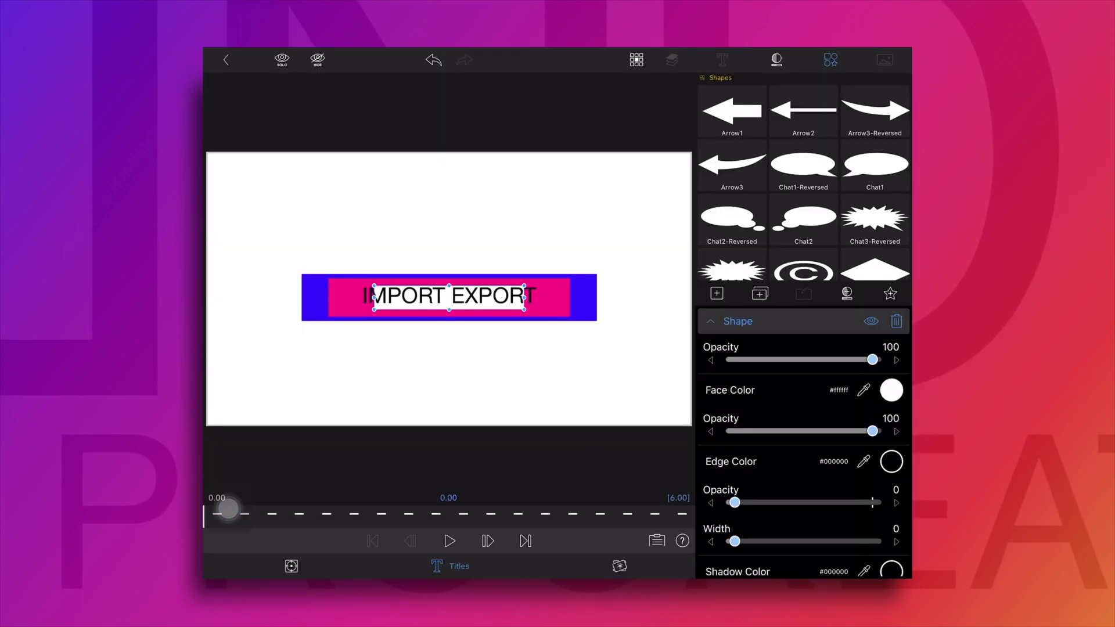
left_click_drag(526, 297, 536, 296)
left_click(443, 269)
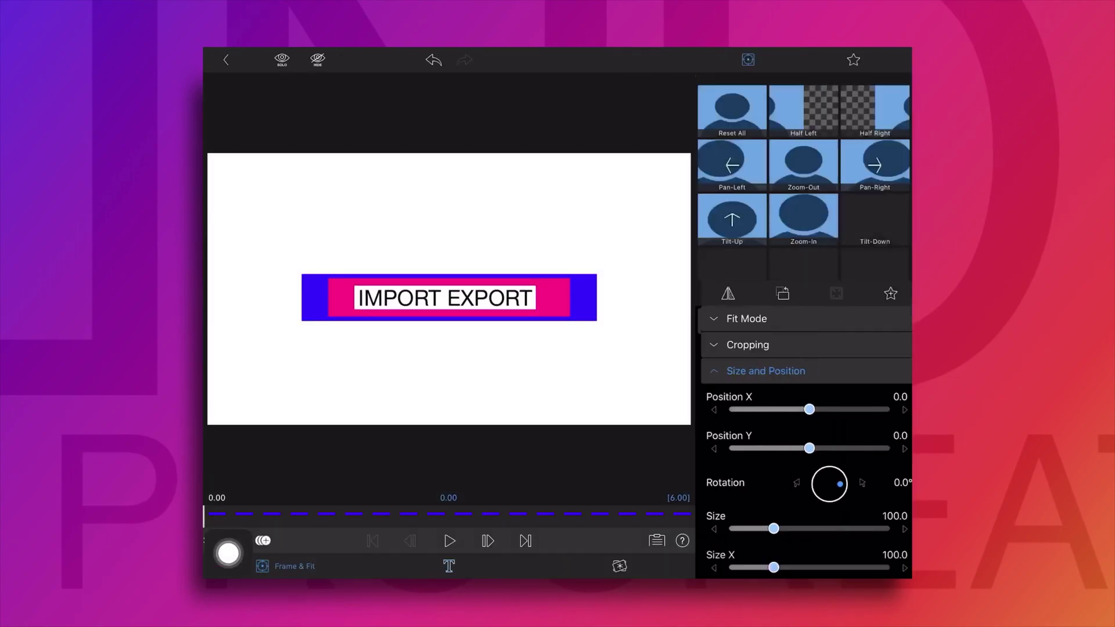
- Keyframe a banner layer to grow and reposition by the 3-second mark, then play it back
left_click_drag(767, 529, 786, 528)
left_click(448, 514)
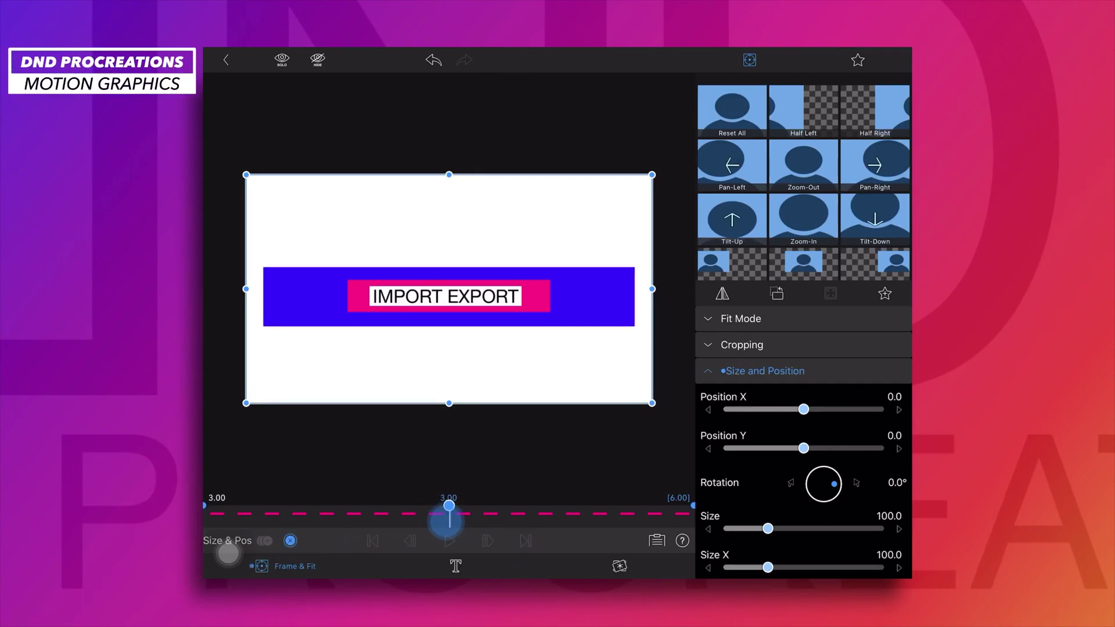
mouse_move(768, 528)
left_mouse_down()
mouse_move(783, 528)
mouse_move(763, 528)
left_mouse_up()
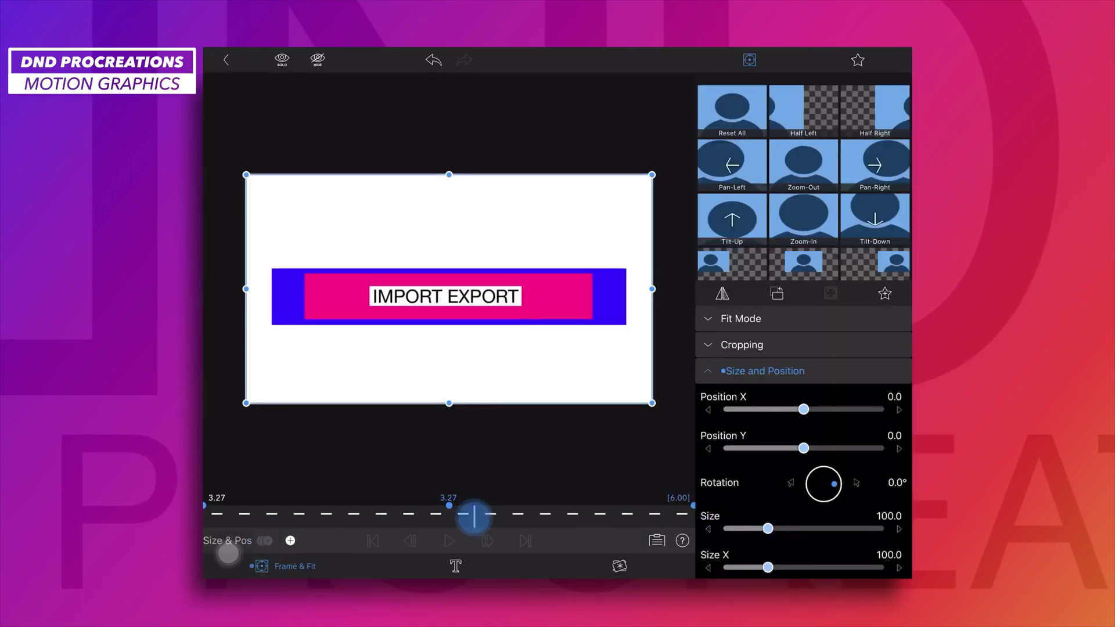
left_click_drag(449, 522, 475, 524)
left_click_drag(768, 528, 805, 528)
left_click_drag(448, 295, 461, 295)
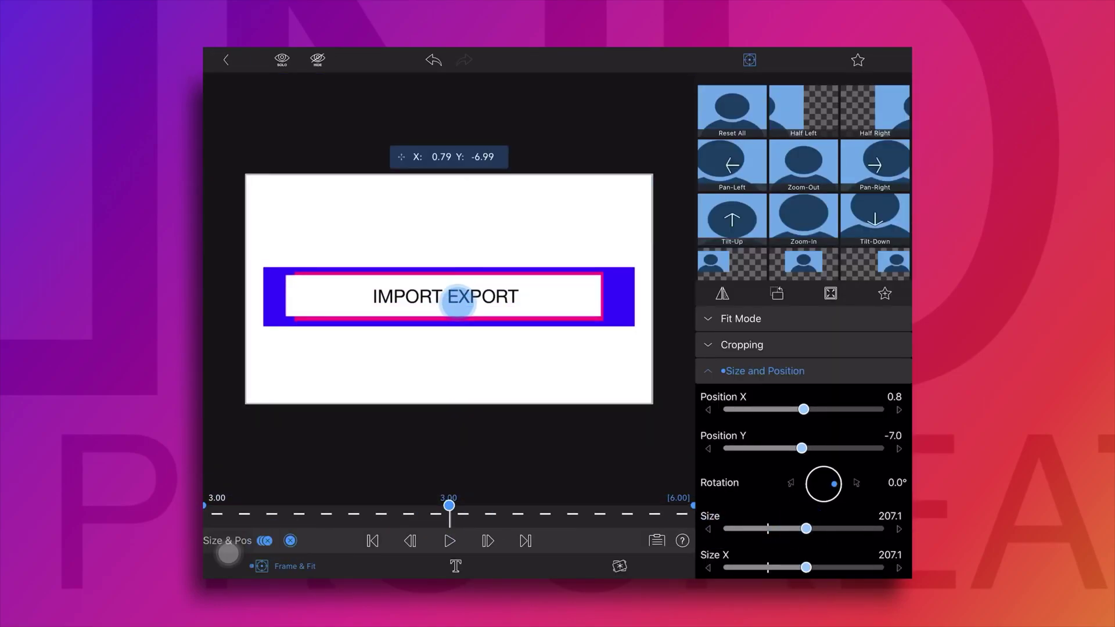
left_click_drag(805, 528, 780, 528)
left_click_drag(288, 514, 692, 508)
left_click_drag(768, 528, 796, 528)
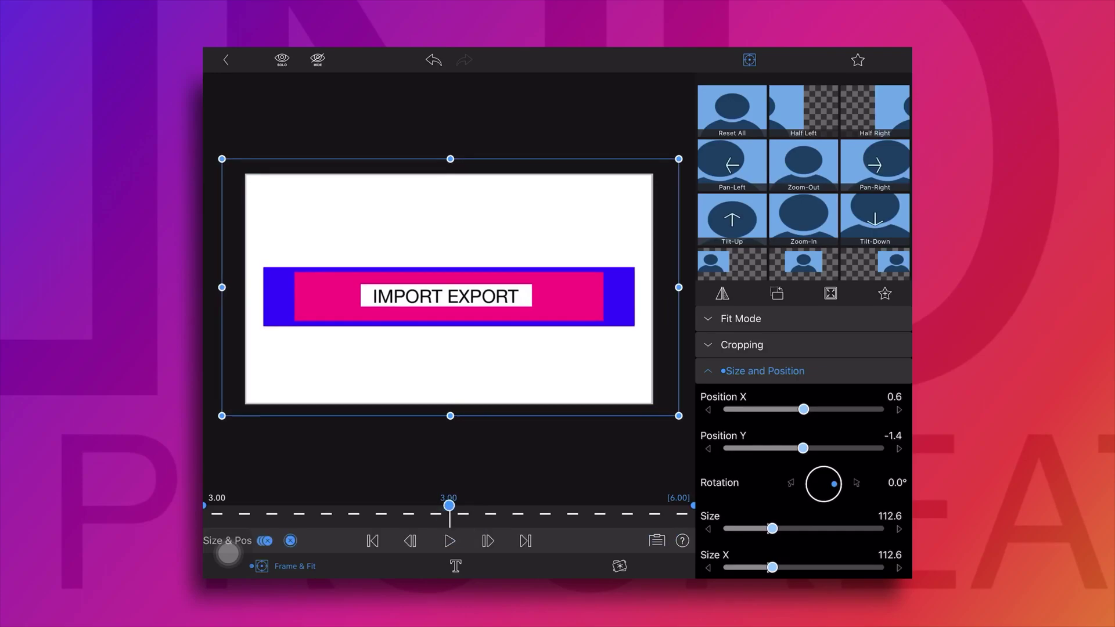
left_click_drag(523, 301, 541, 294)
left_click(369, 542)
left_click(450, 541)
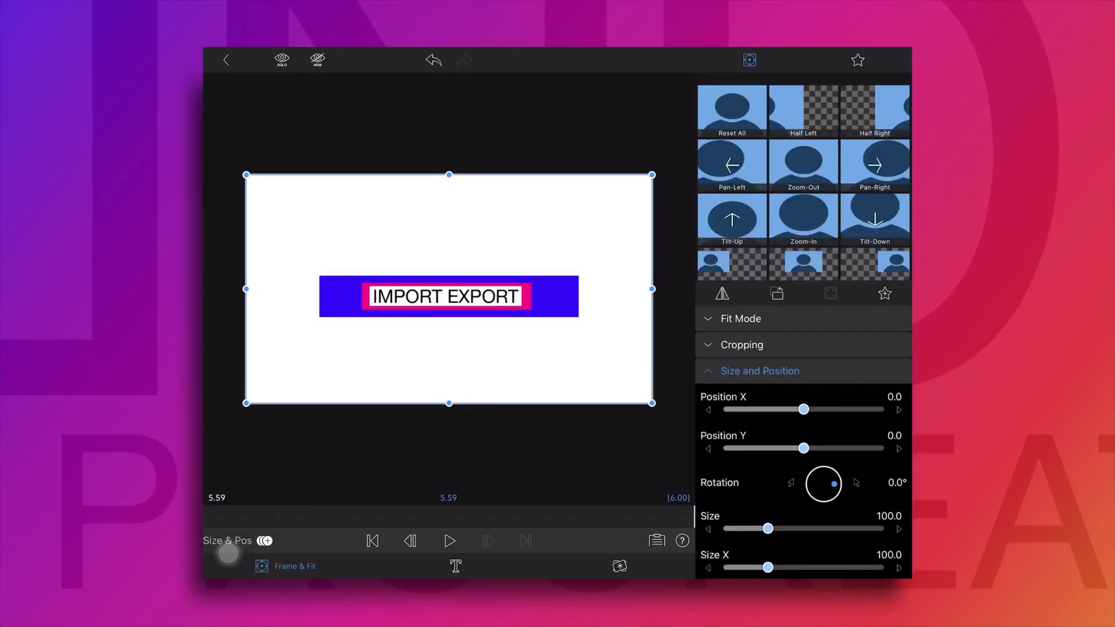
- Keyframe the pink bar's size and position at 3 seconds and preview the animation
left_click(372, 541)
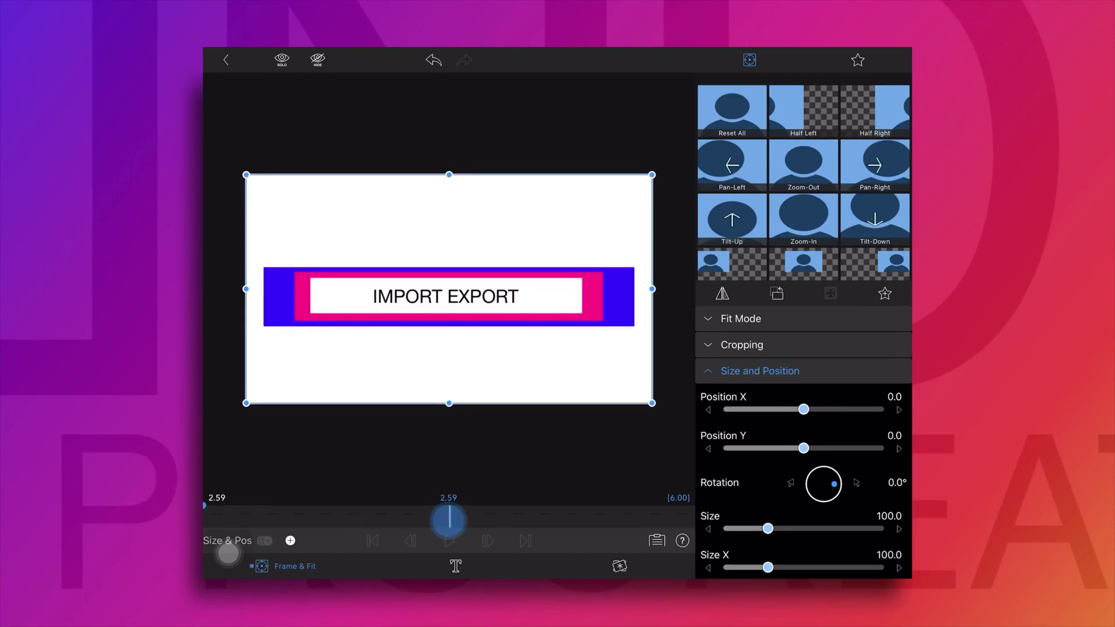
left_click_drag(768, 528, 790, 528)
left_click_drag(803, 449, 799, 448)
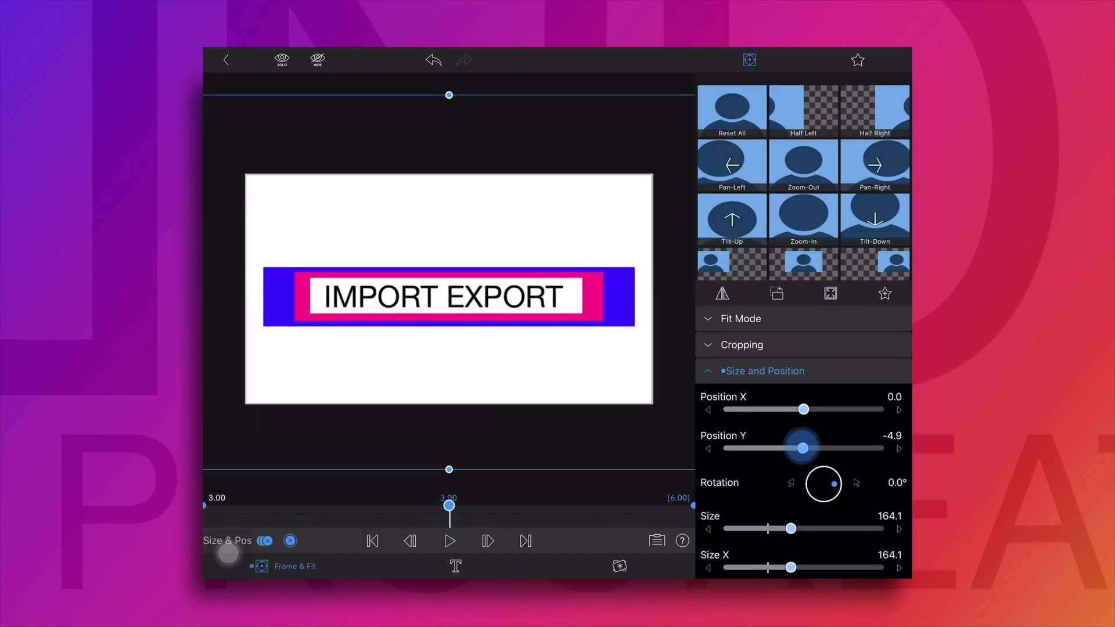
left_click(450, 541)
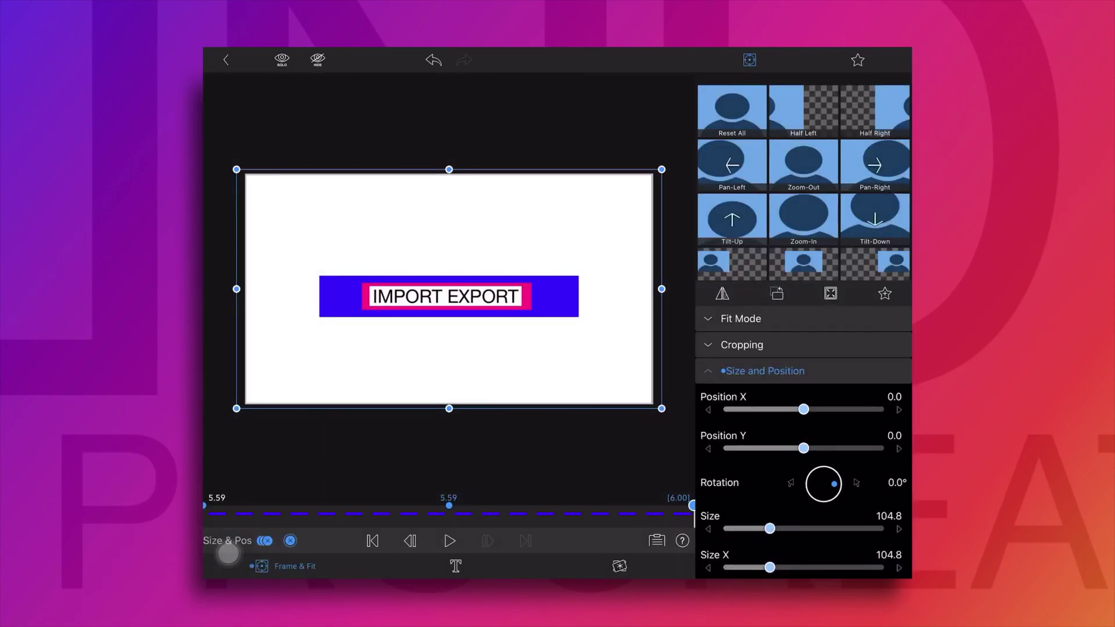
left_click_drag(770, 529, 760, 529)
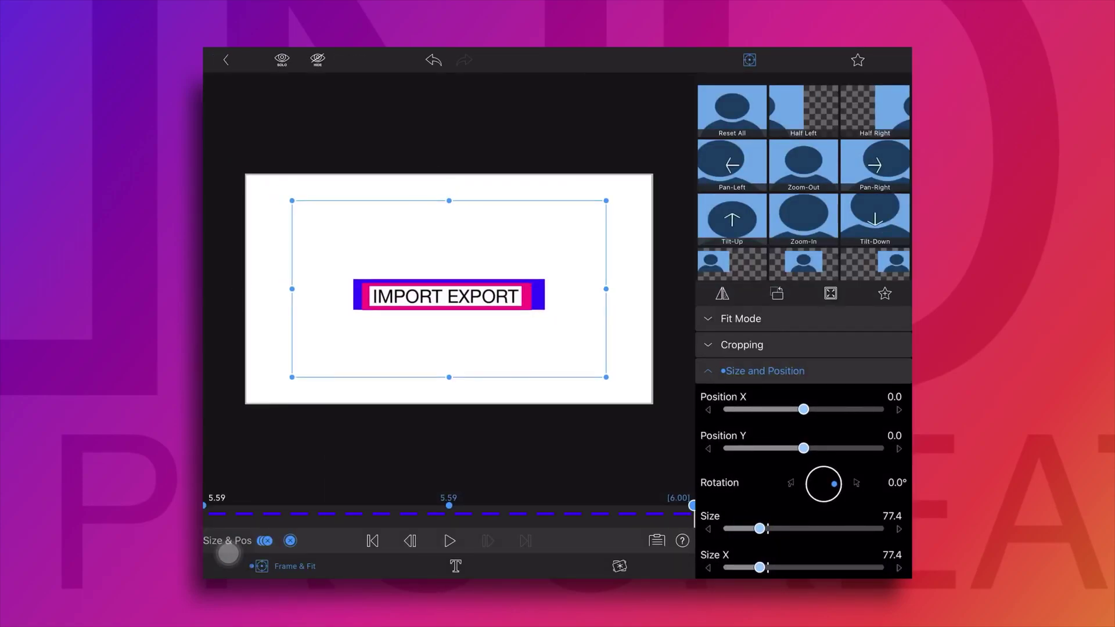
left_click_drag(456, 261, 474, 253)
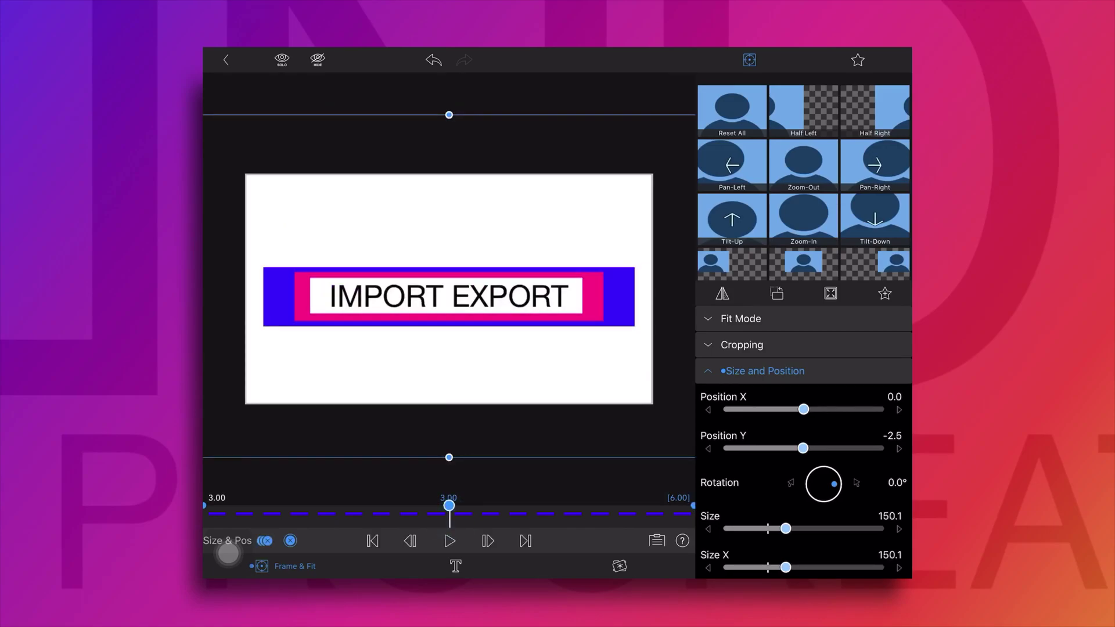
scroll(803, 436, "down", 2)
left_click_drag(784, 498, 791, 499)
left_click_drag(785, 539, 822, 539)
left_click_drag(449, 296, 447, 283)
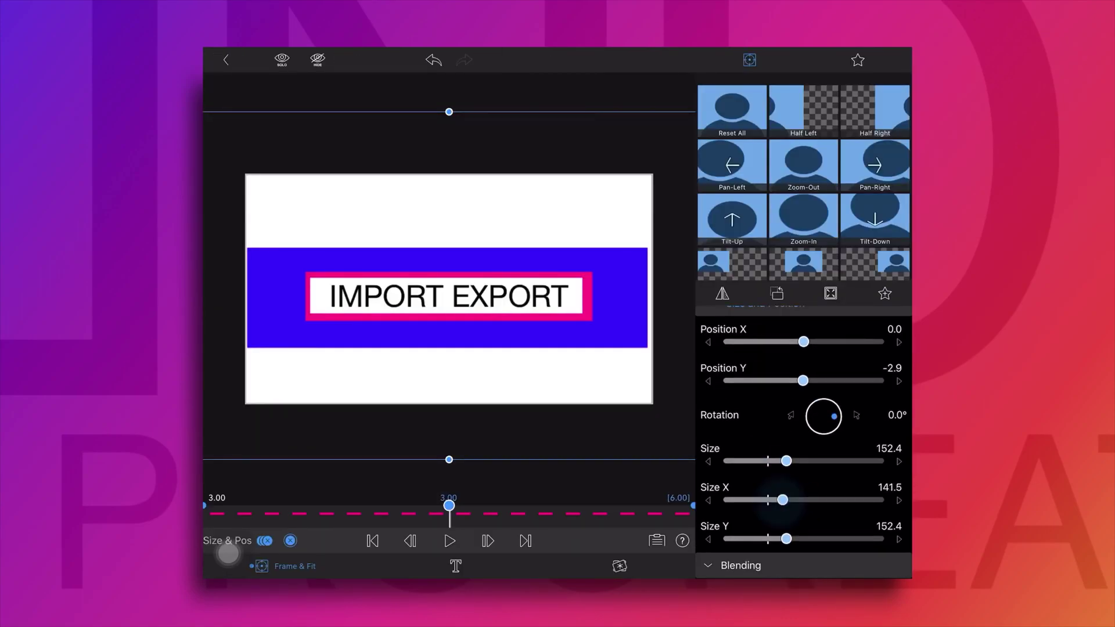
left_click_drag(484, 331, 484, 321)
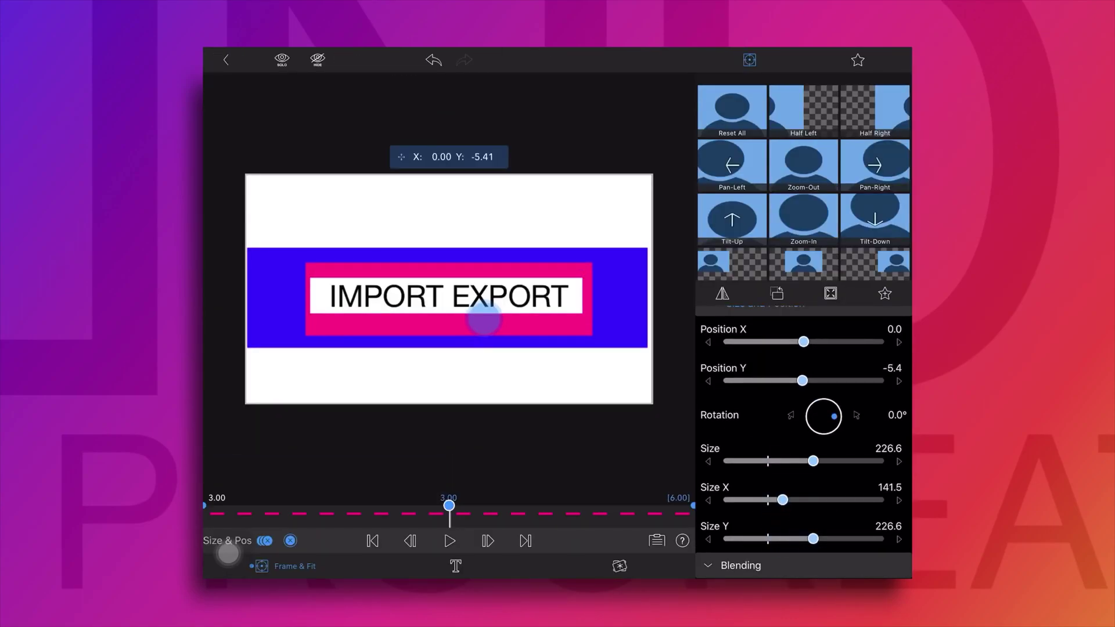
left_click(449, 540)
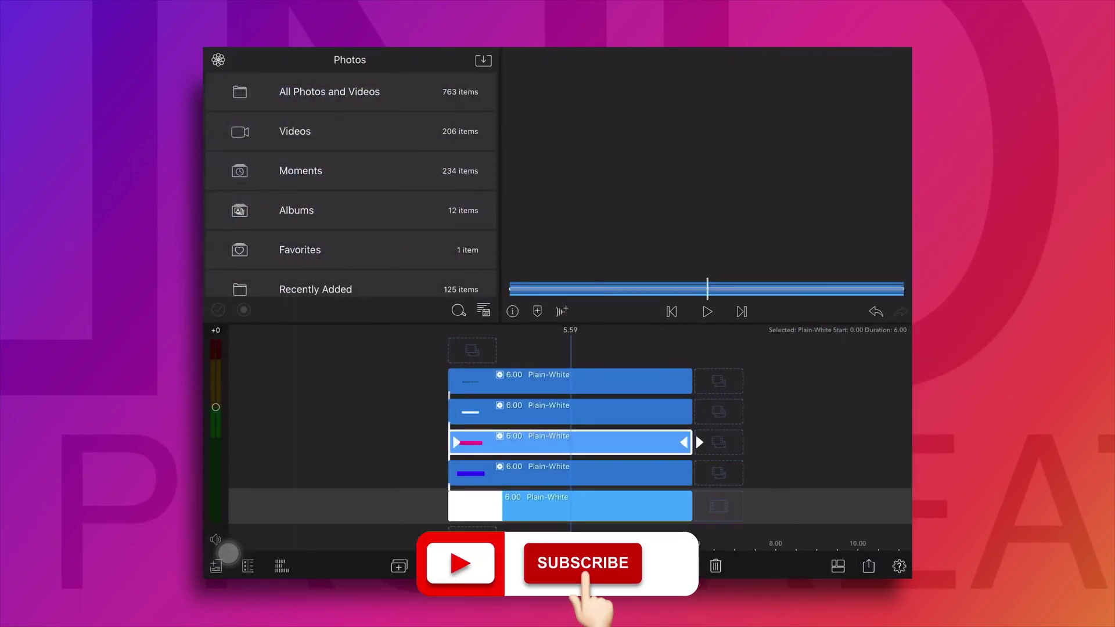
- Scroll back to the project's start and open Share / Export
left_click_drag(819, 443, 671, 456)
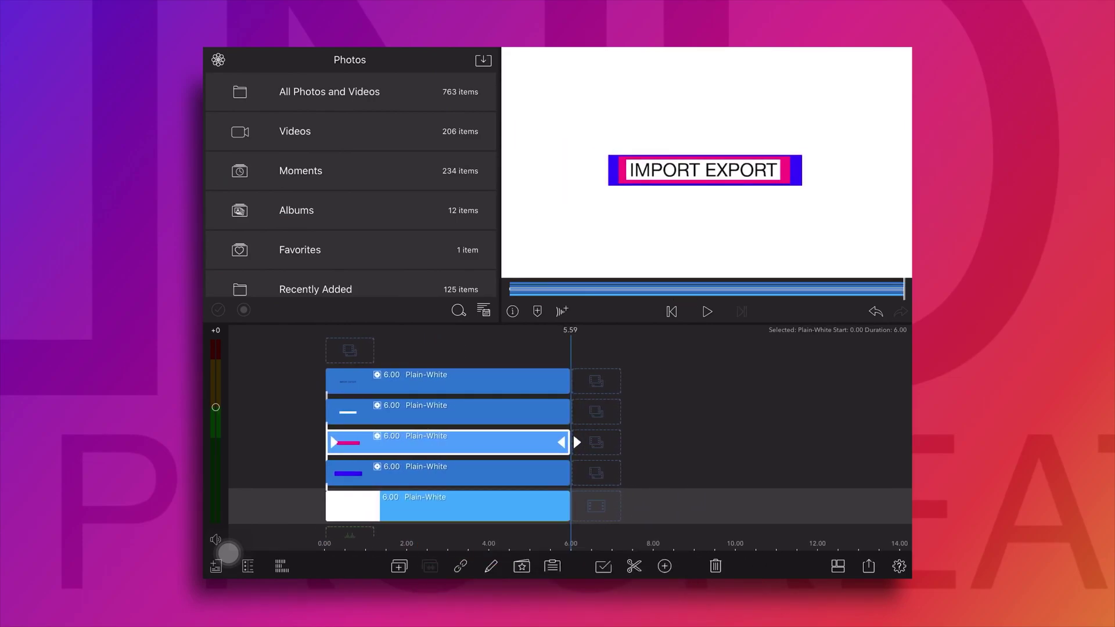
left_click(867, 566)
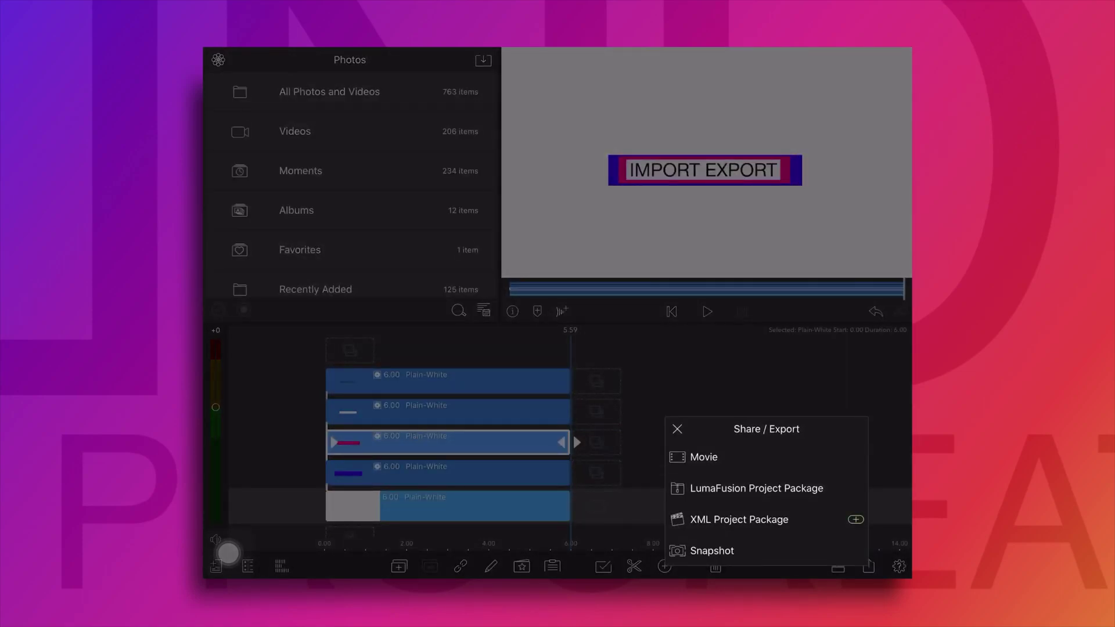
- Export a LumaFusion Project Package to Files, keeping the name 'import export'
left_click(749, 488)
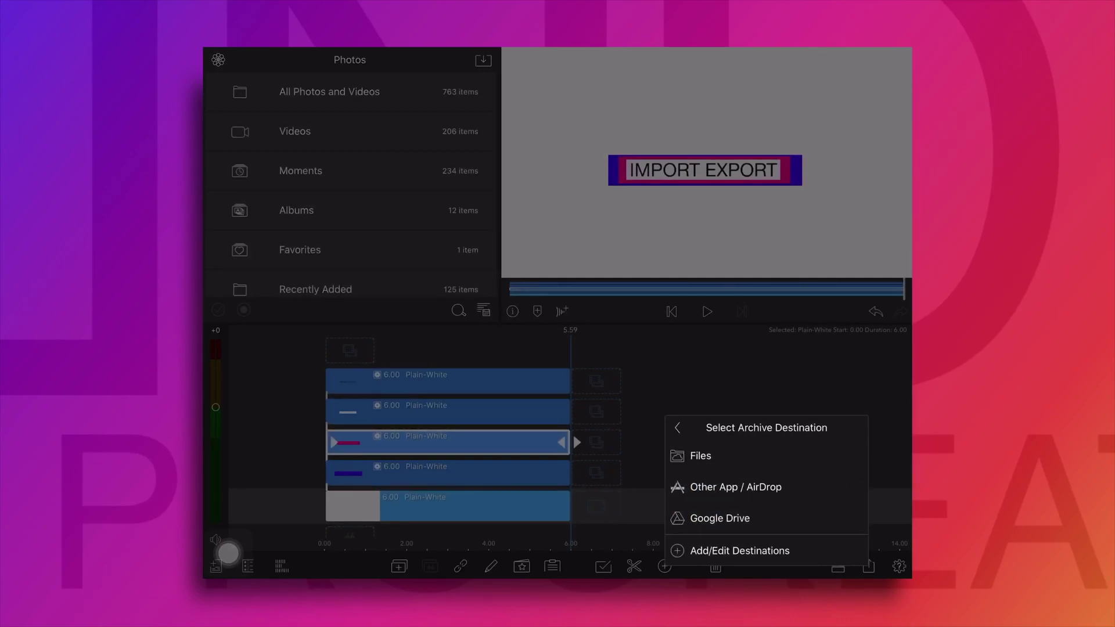
left_click(708, 456)
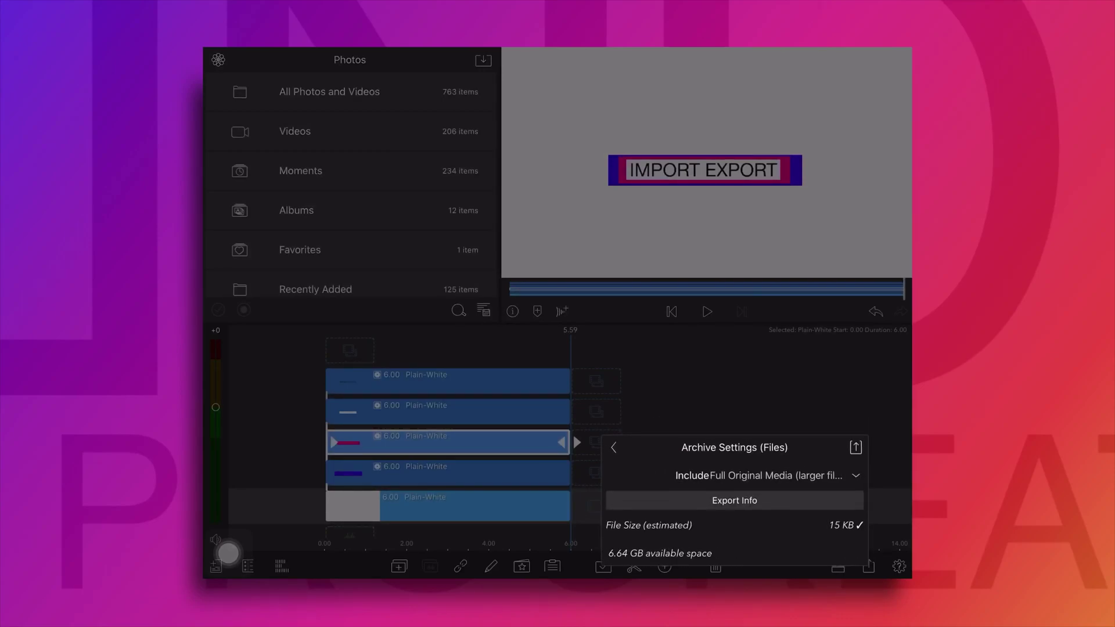
left_click(855, 447)
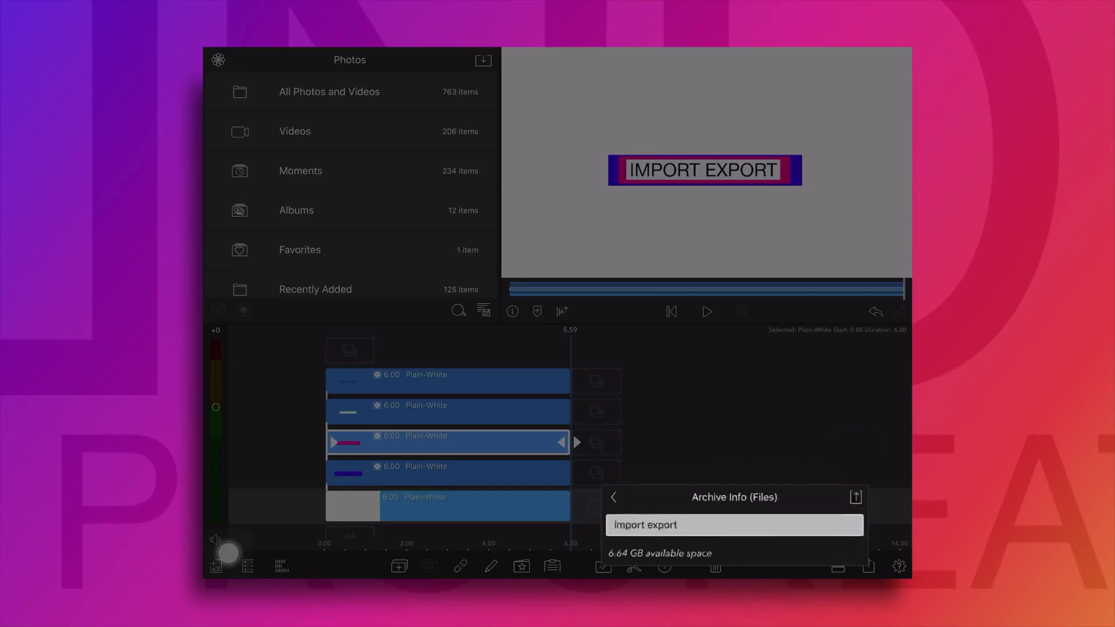
left_click(856, 496)
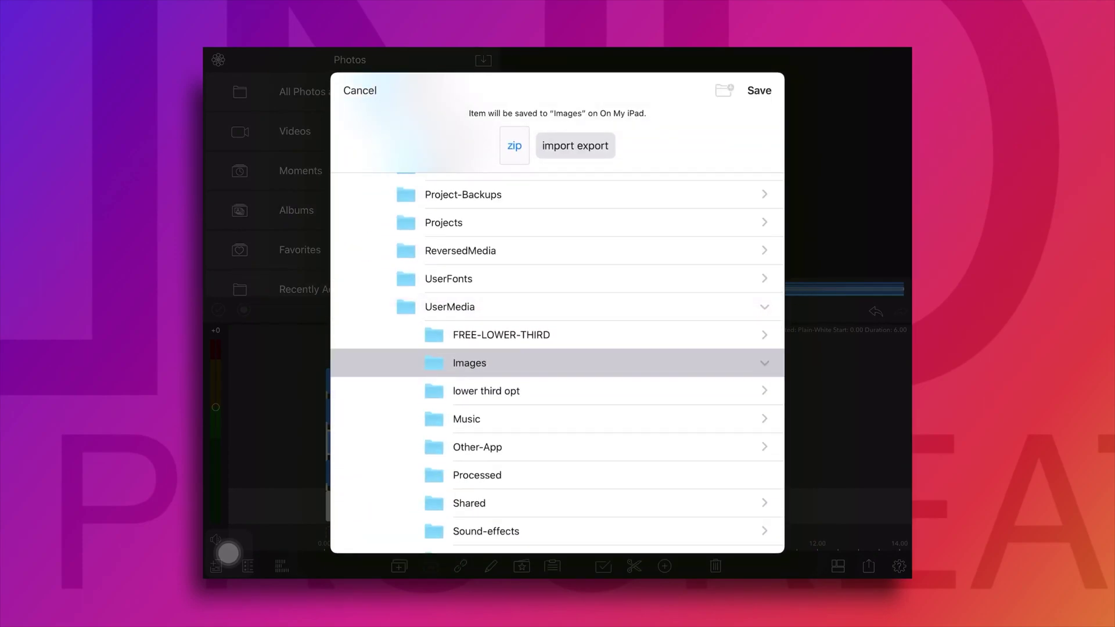
- Create a new folder named 'Import export'
left_click(724, 90)
key("BackSpace")
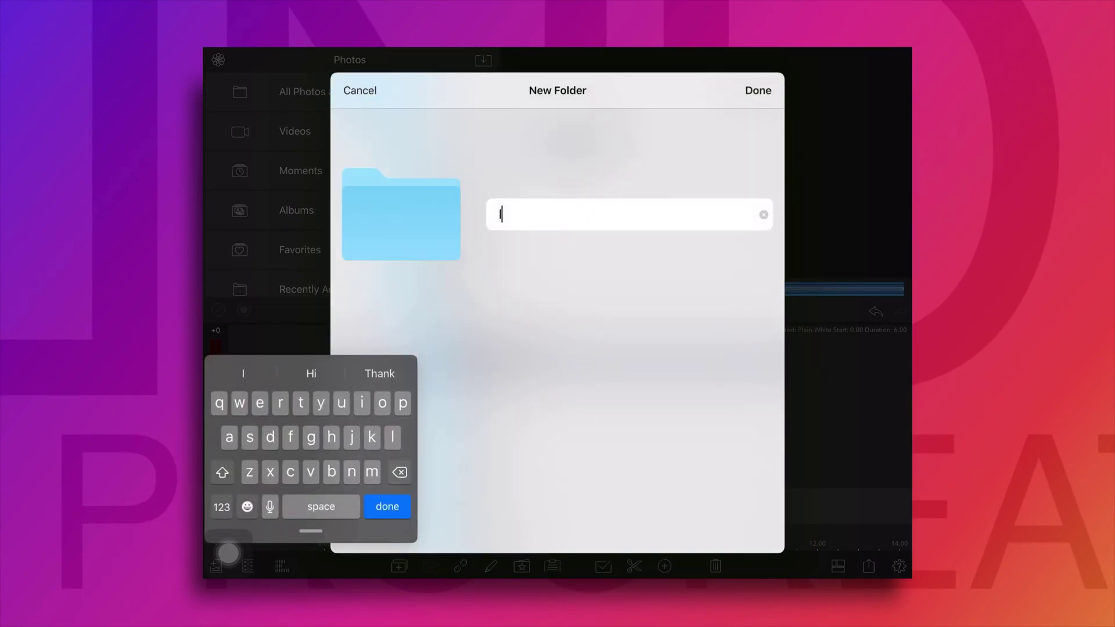
type("Importexpo")
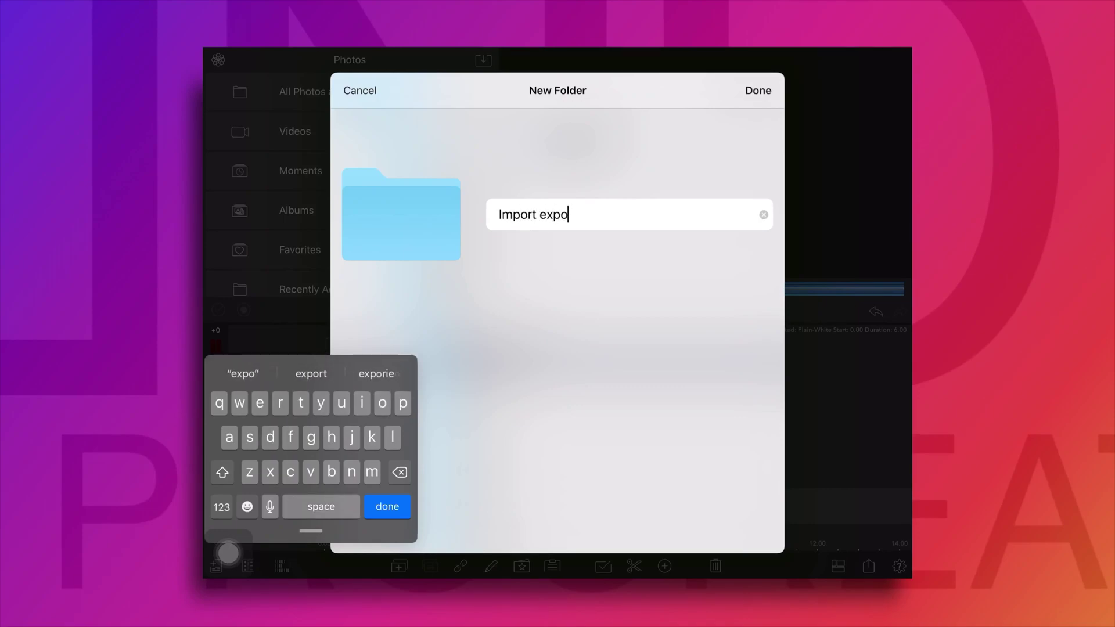
type("rt")
key("Return")
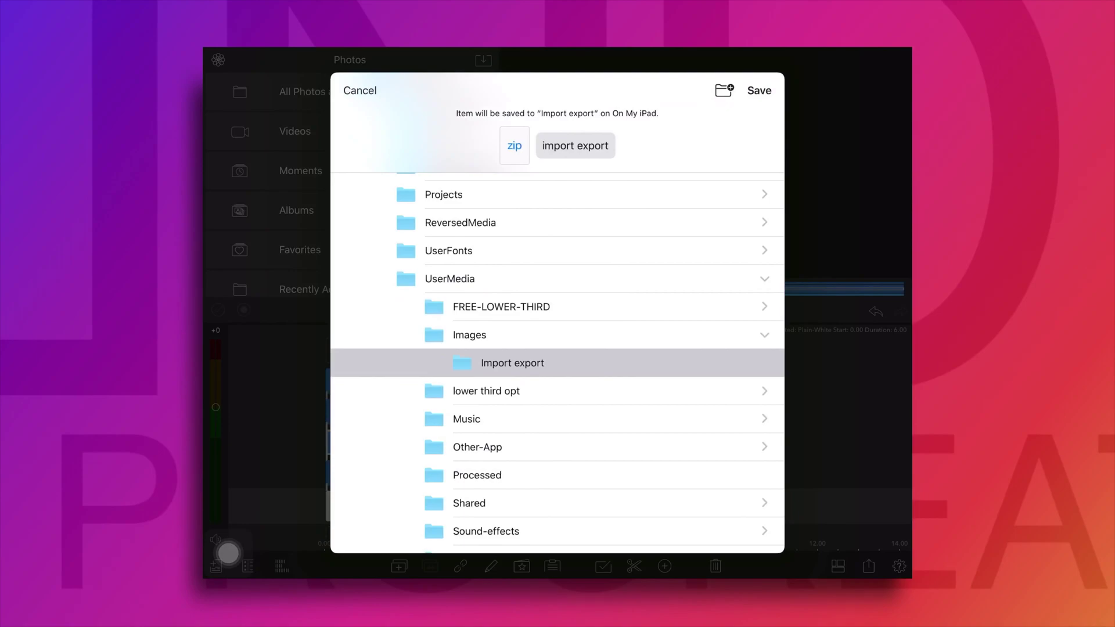
scroll(558, 349, "up", 3)
- Save the archive into LumaFusion's UserMedia/Images/Import export folder
left_click(436, 236)
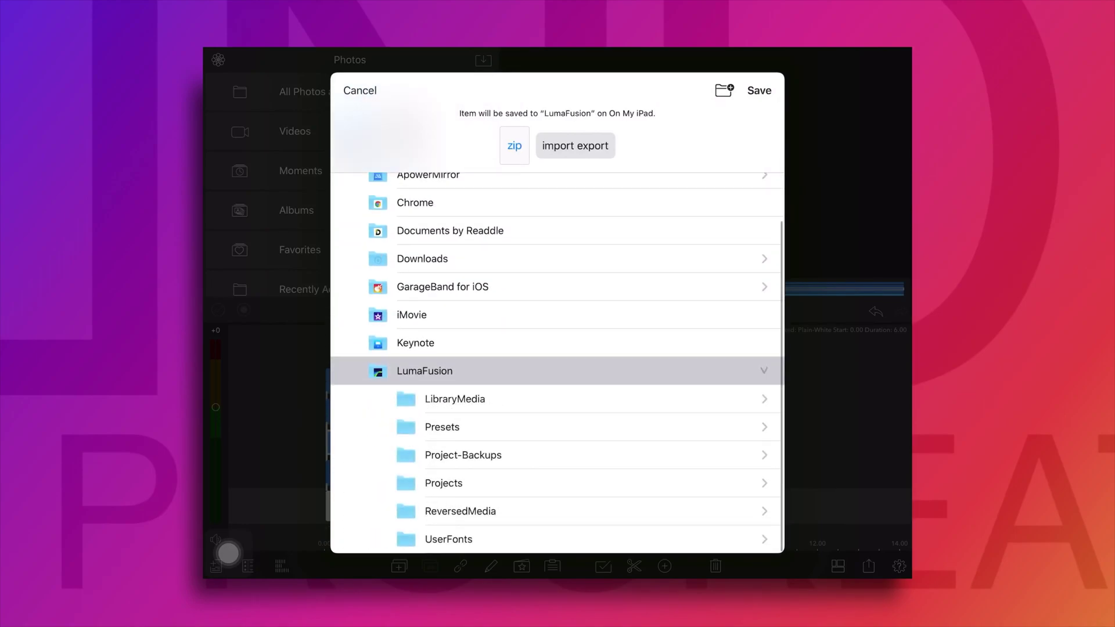
left_click(450, 385)
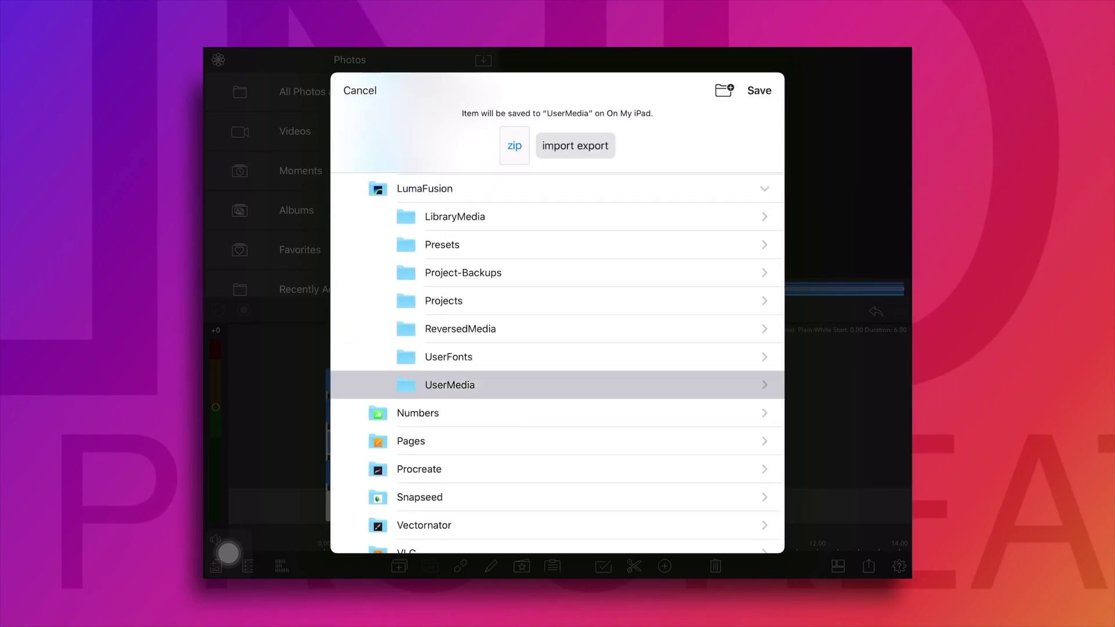
left_click(513, 330)
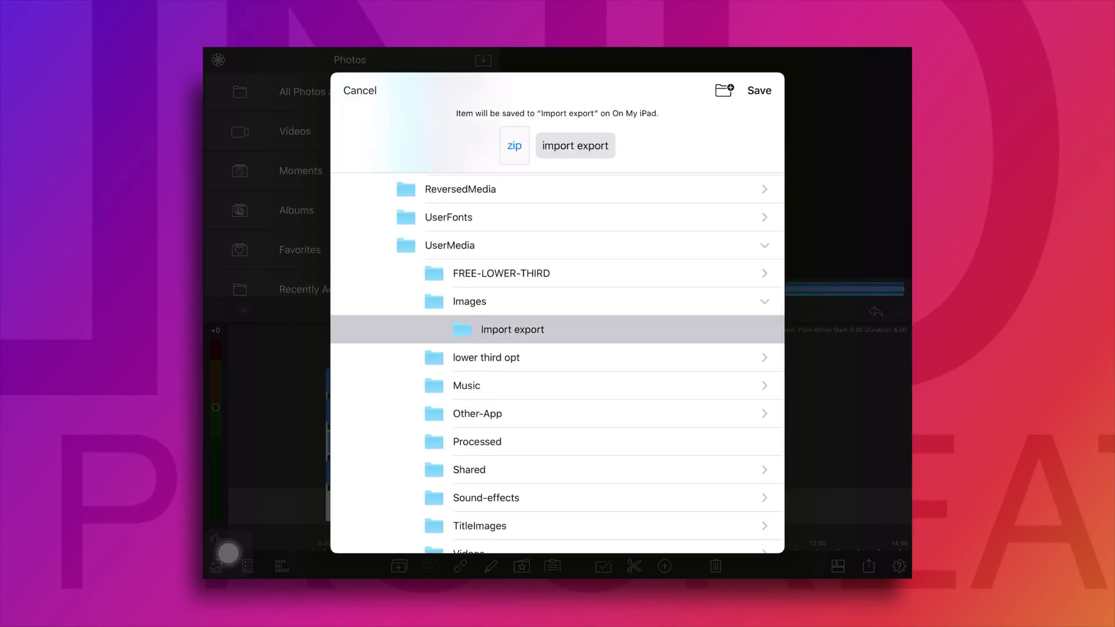
left_click(759, 90)
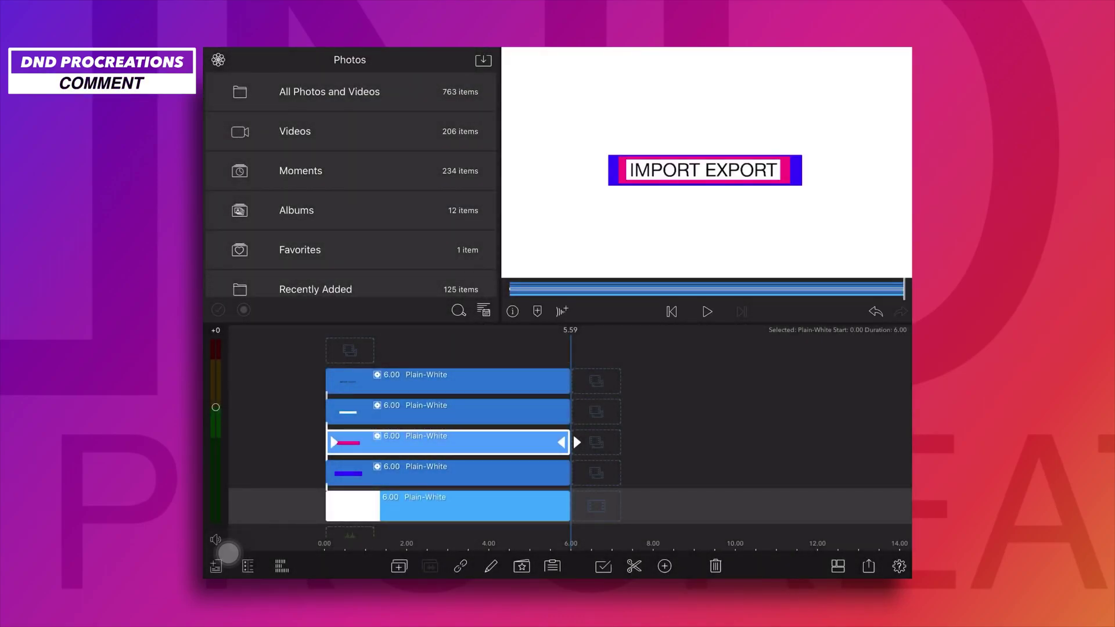
left_click_drag(706, 436, 871, 436)
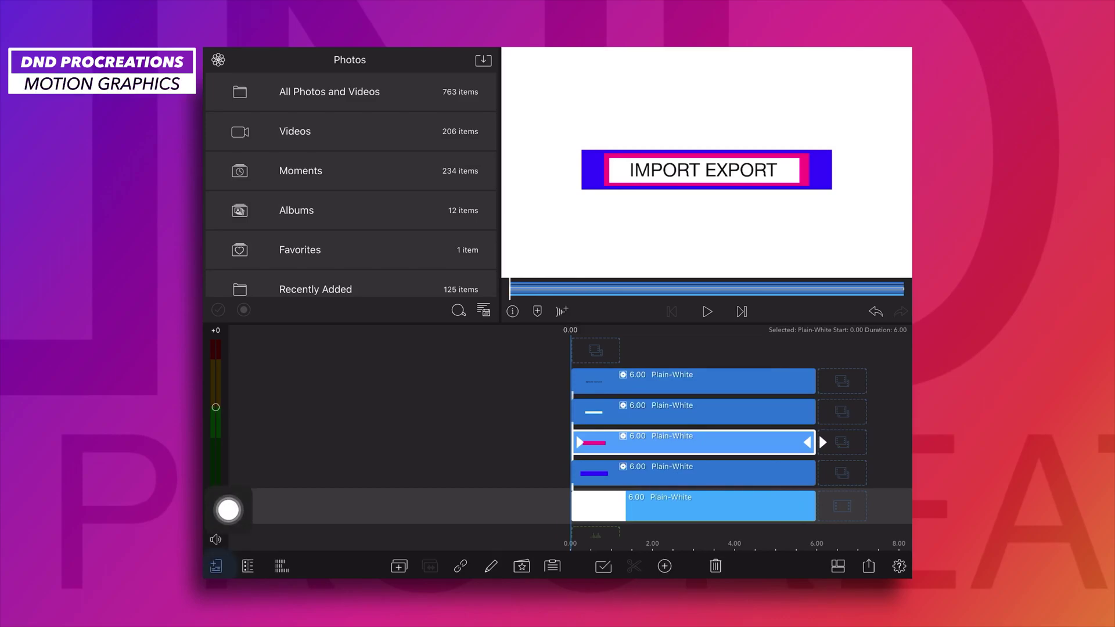
- Delete the 'import export' project and go to the iPad Home Screen via AssistiveTouch
left_click(215, 566)
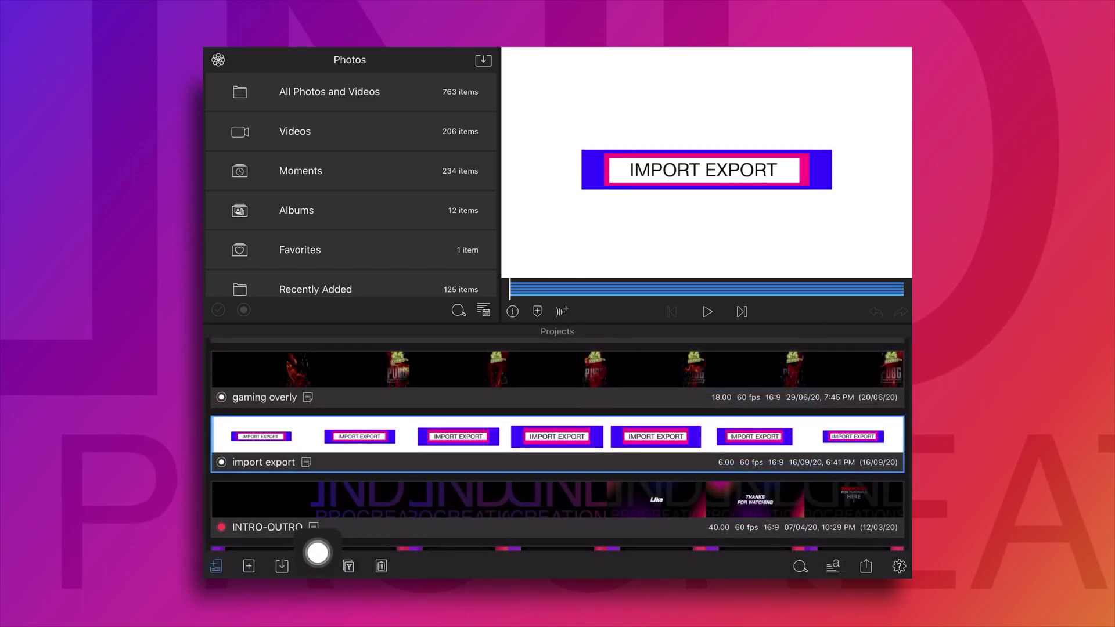
left_click(381, 566)
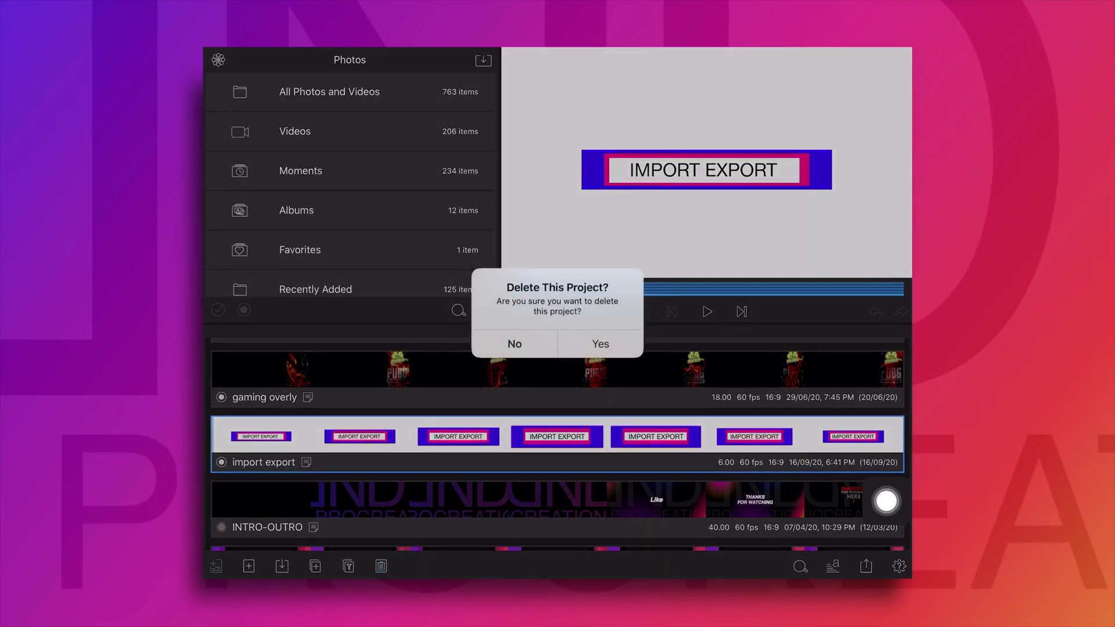
left_click(600, 344)
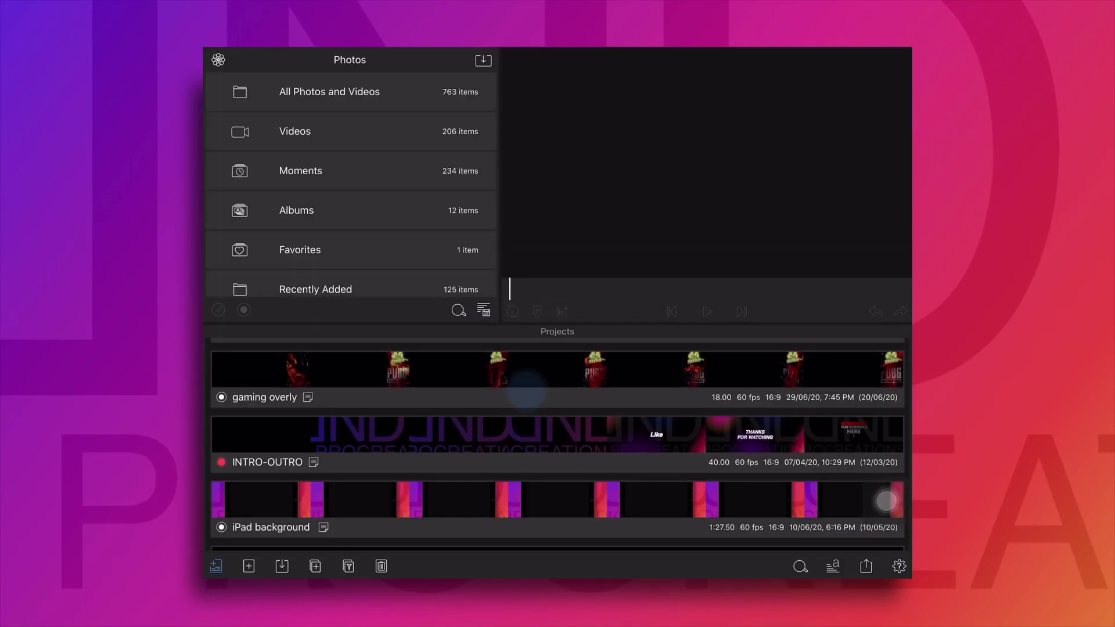
scroll(526, 436, "down", 2)
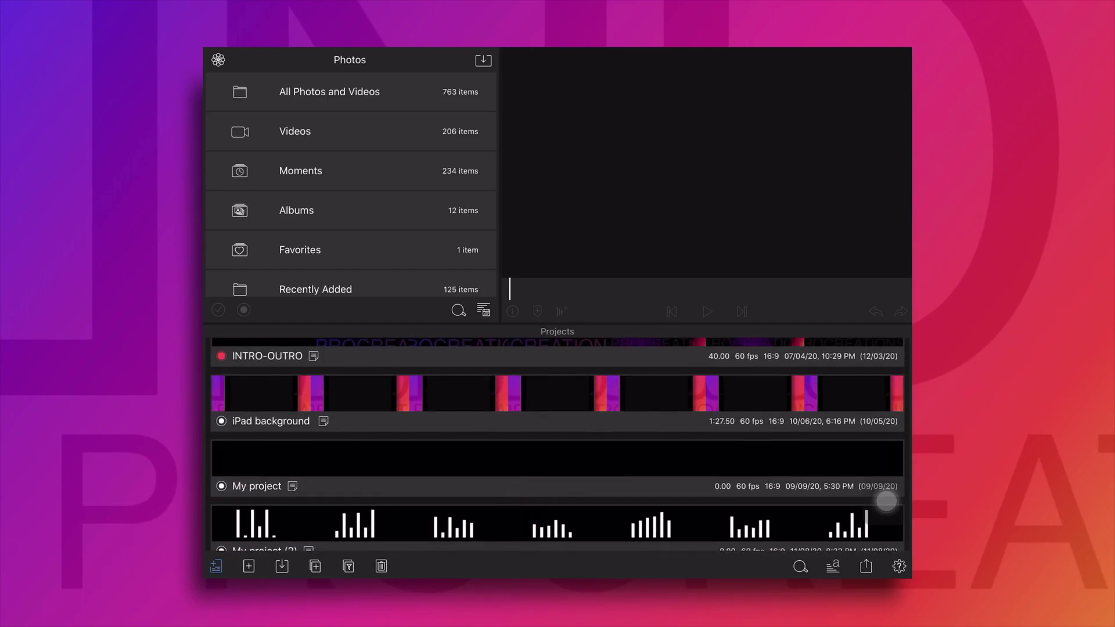
left_click(886, 502)
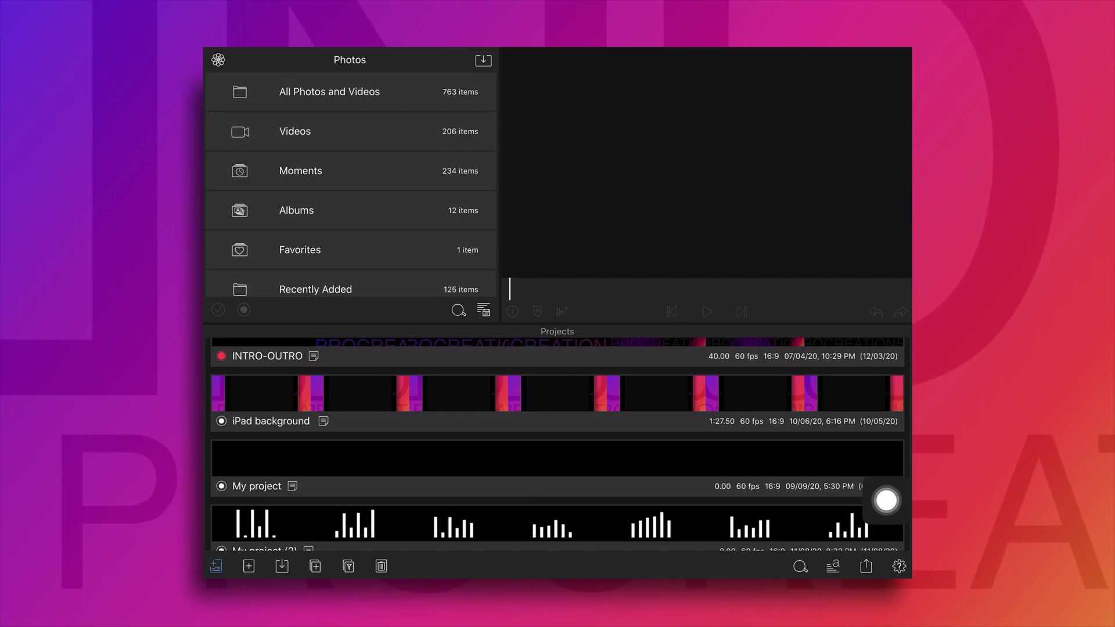
left_click(558, 468)
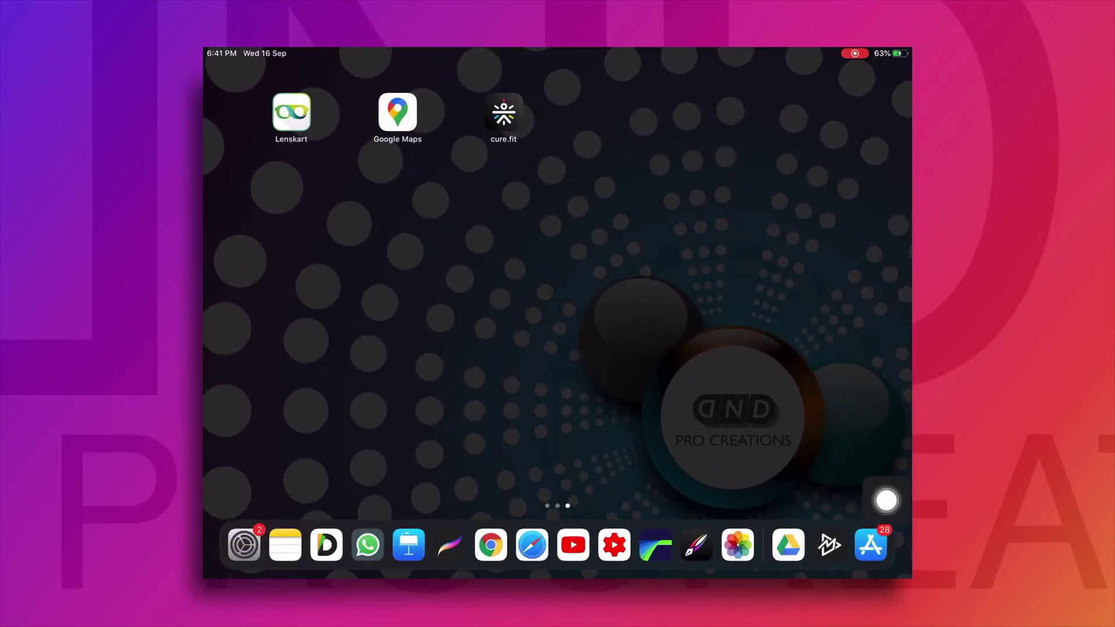
- Launch the Files app from Home Screen search after briefly previewing recent files
left_click_drag(558, 218, 557, 349)
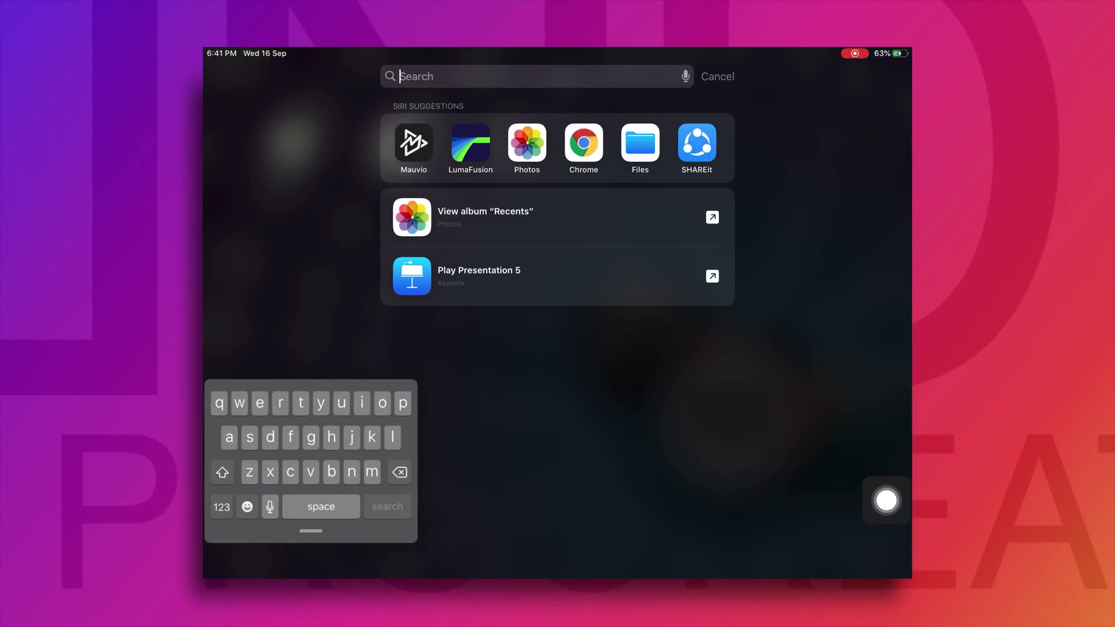
left_click(640, 143)
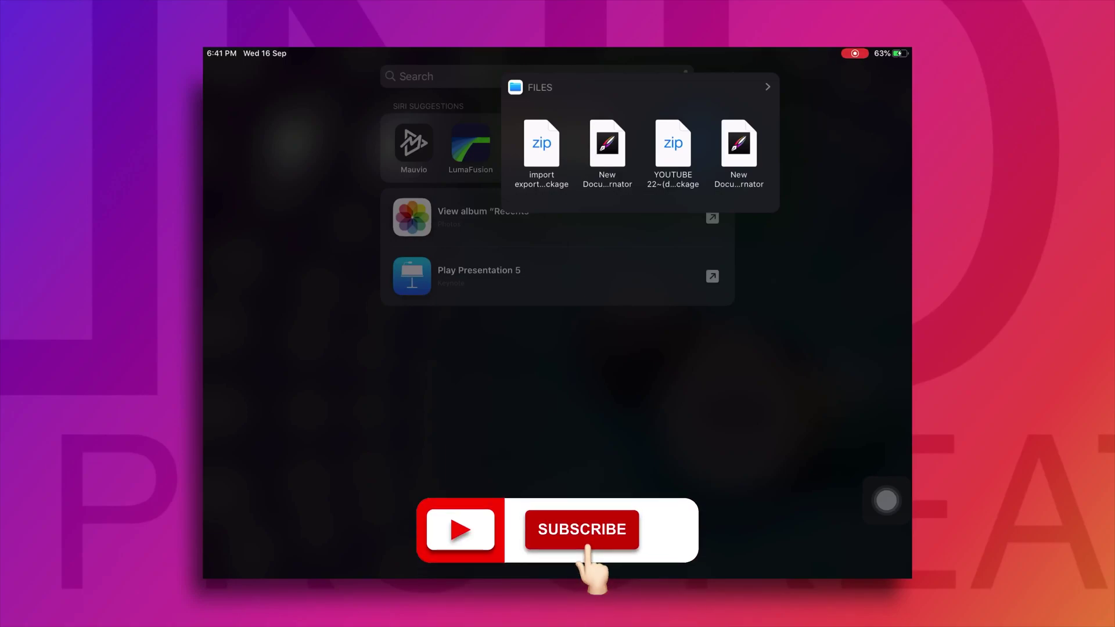
left_click(767, 87)
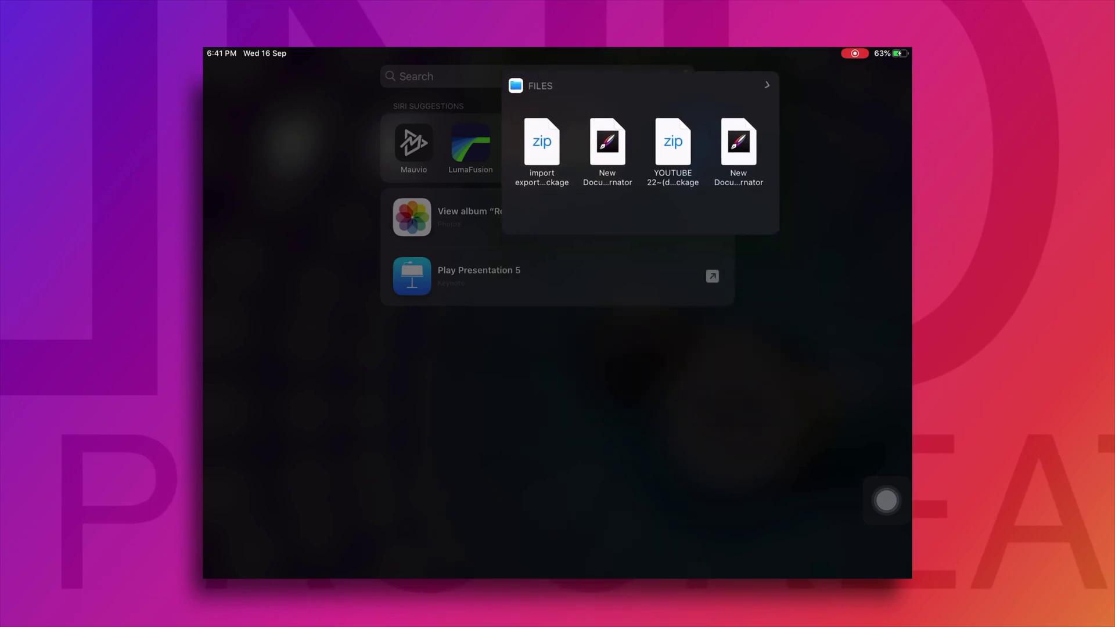
left_click(416, 77)
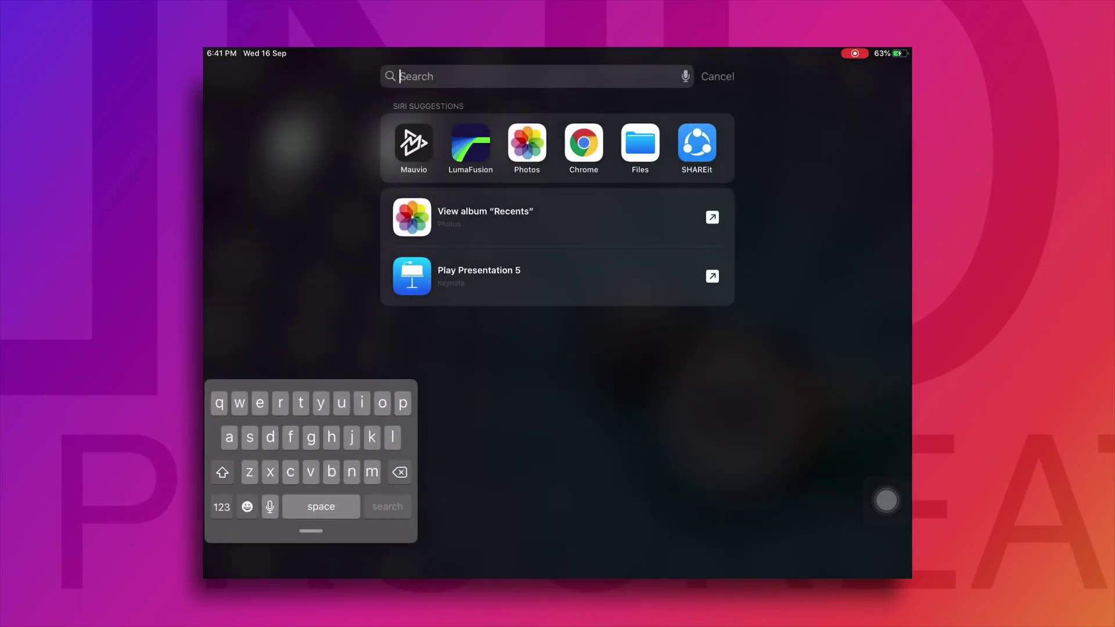
left_click(641, 144)
scroll(660, 331, "down", 2)
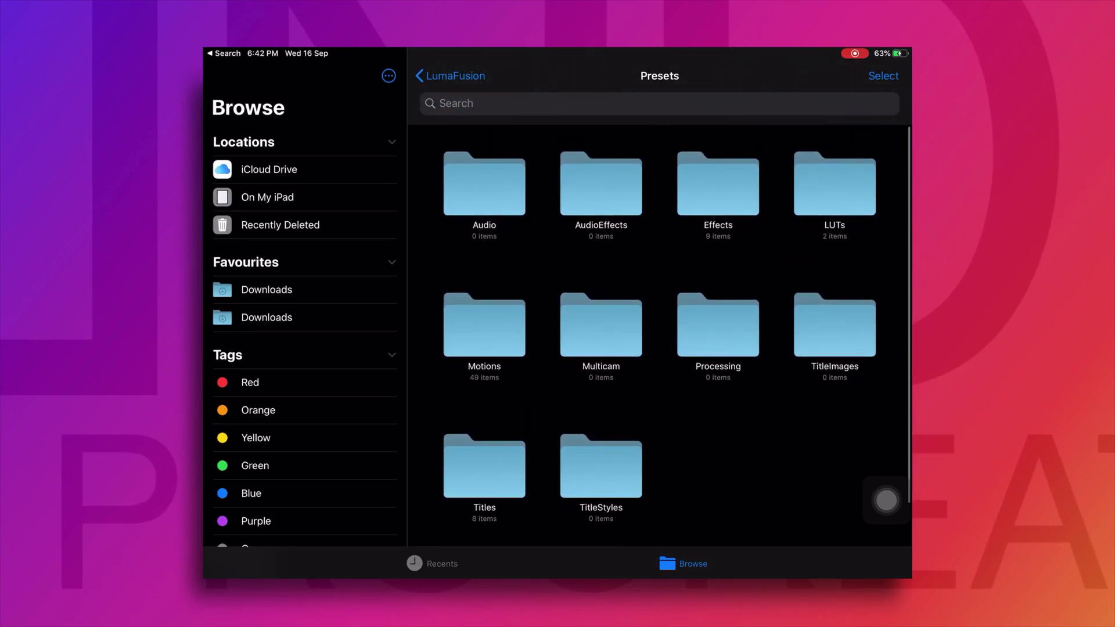
- Open import export.lfpackage from the UserMedia/Images/Import export folder in LumaFusion and show its share options
left_click(451, 76)
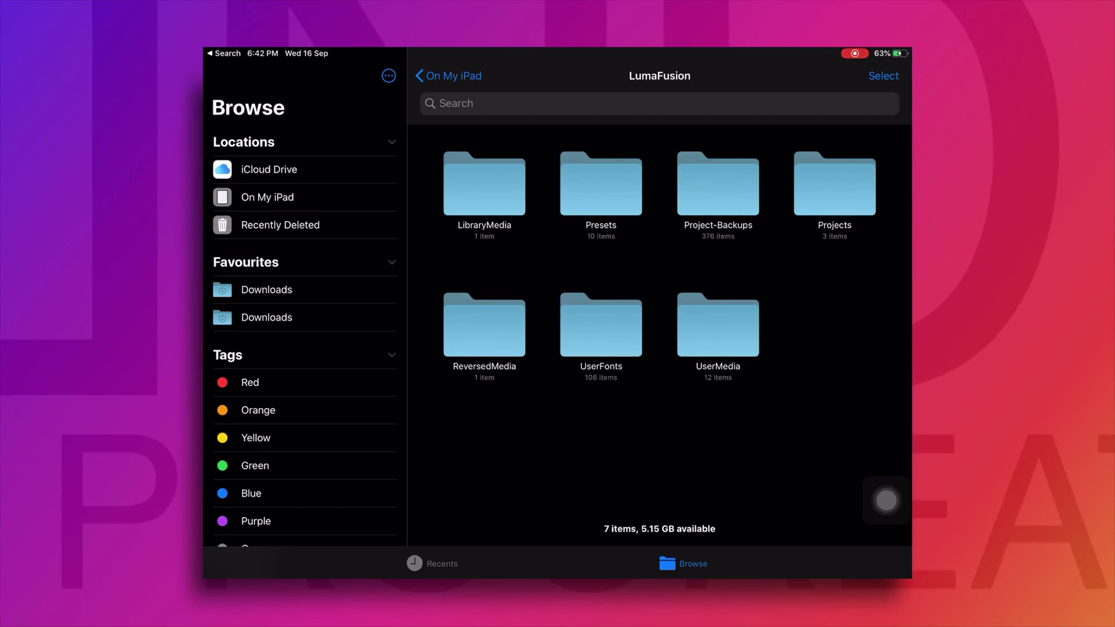
left_click(718, 327)
scroll(886, 501, "down", 3)
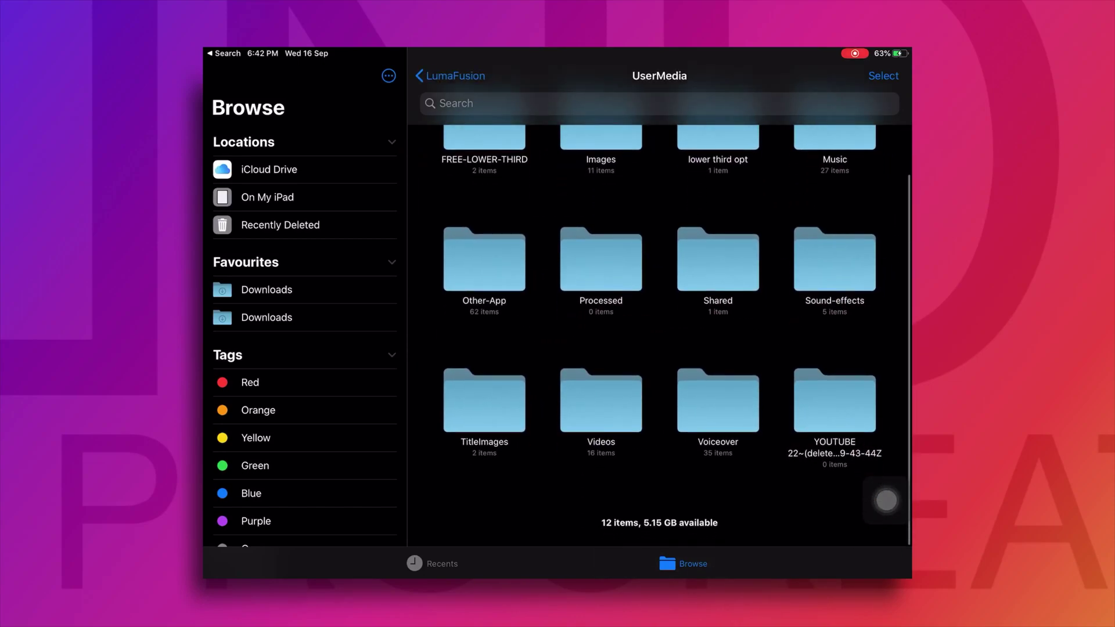
scroll(886, 500, "up", 3)
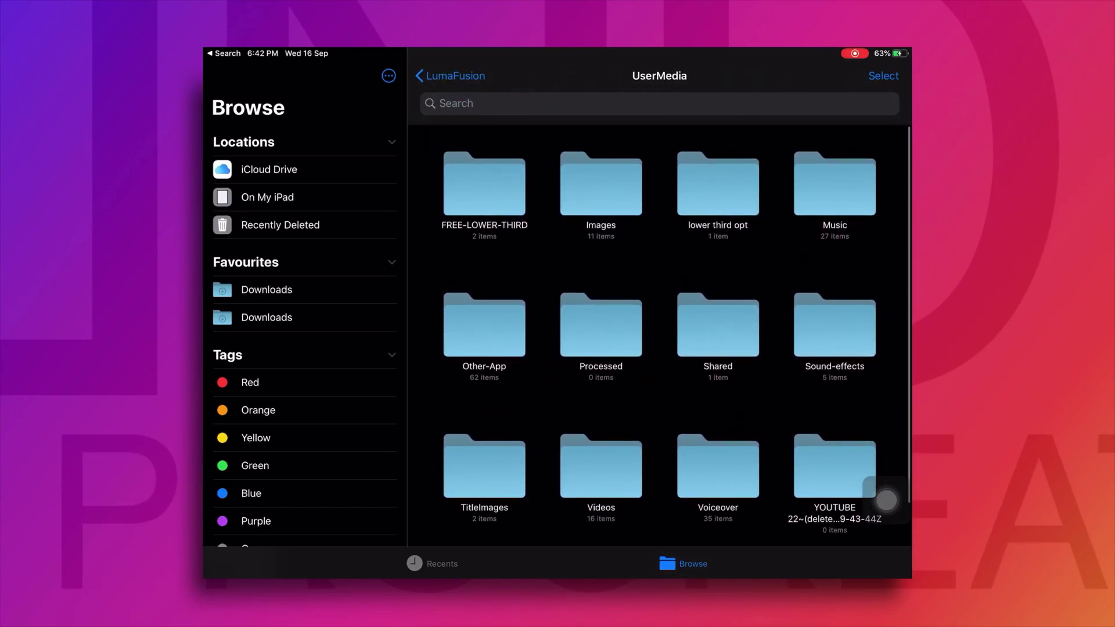
left_click(600, 185)
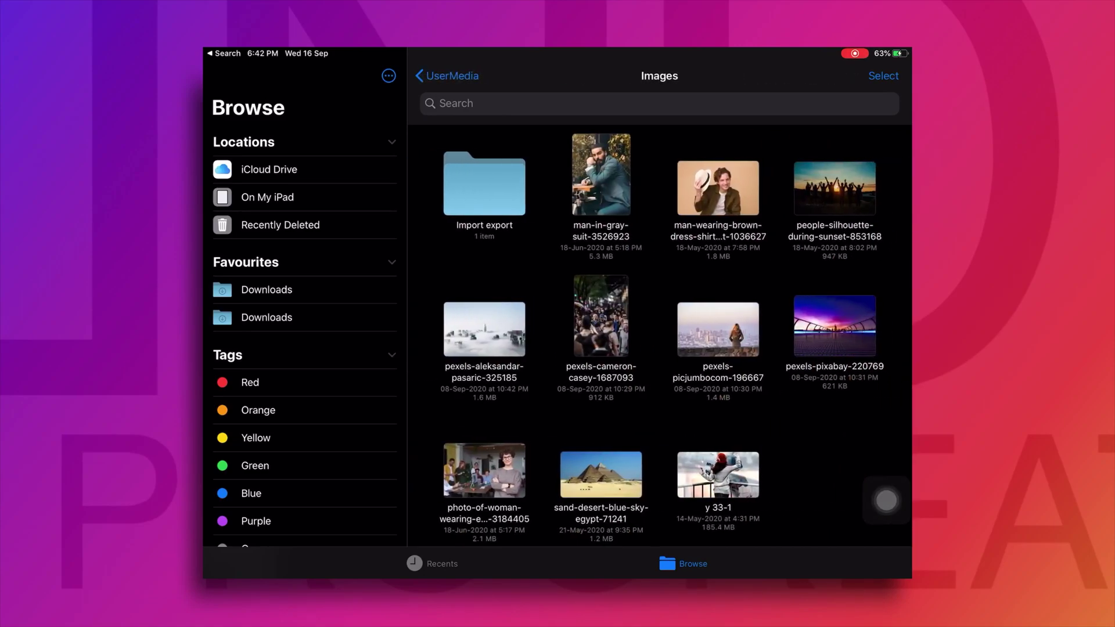
left_click(484, 185)
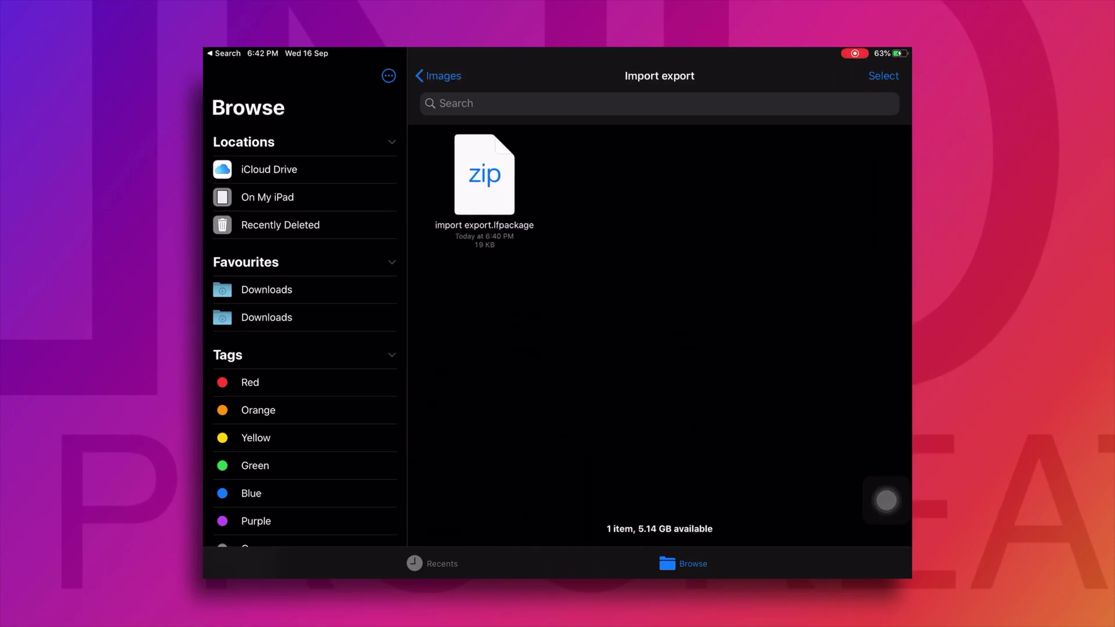
left_click(484, 174)
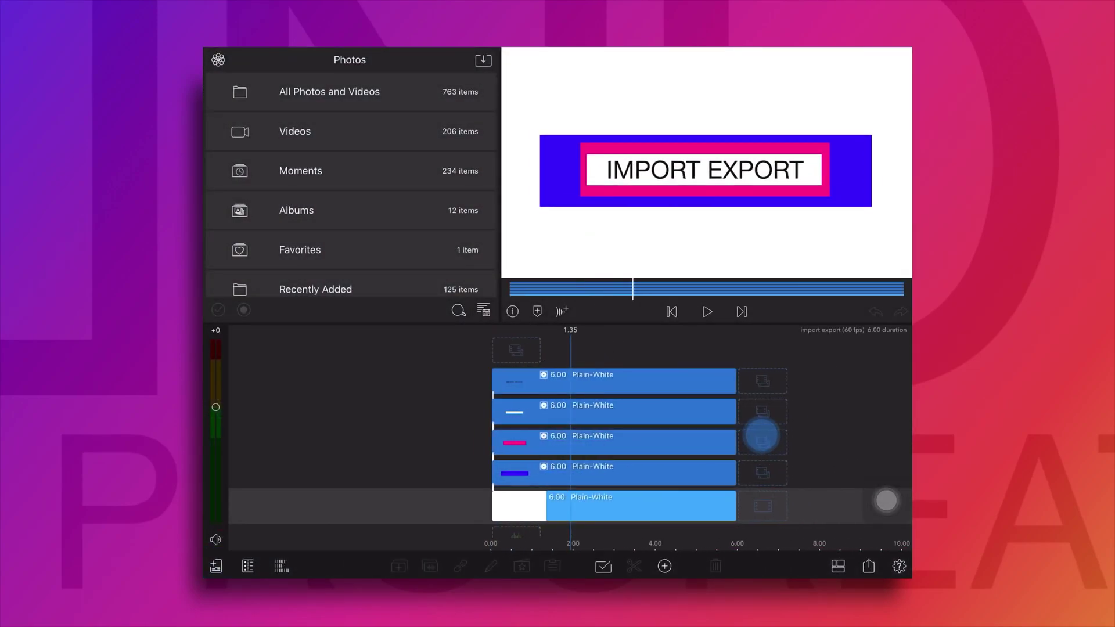
left_click_drag(843, 438, 668, 443)
left_click(869, 567)
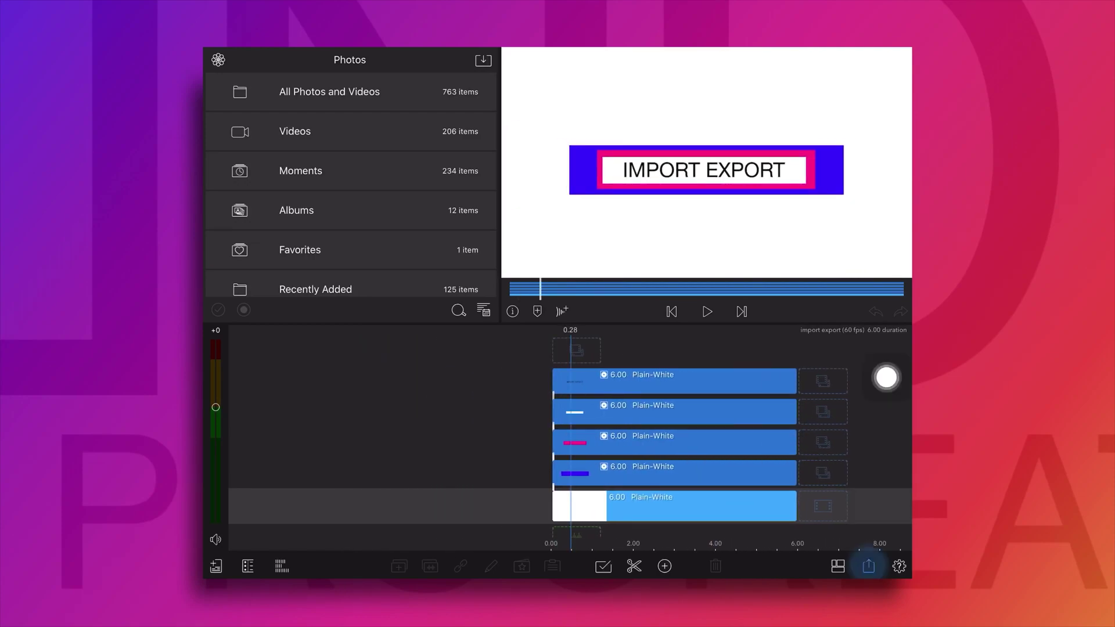
- Archive the project as a LumaFusion Project Package to Google Drive, continuing to Archive Info
left_click(756, 488)
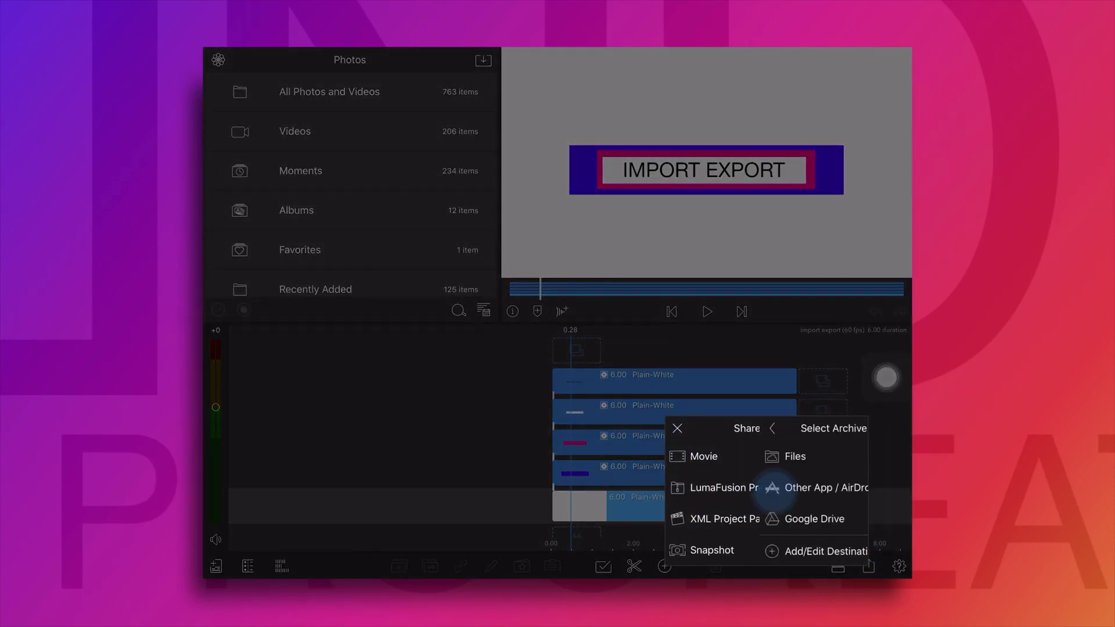
left_click(733, 522)
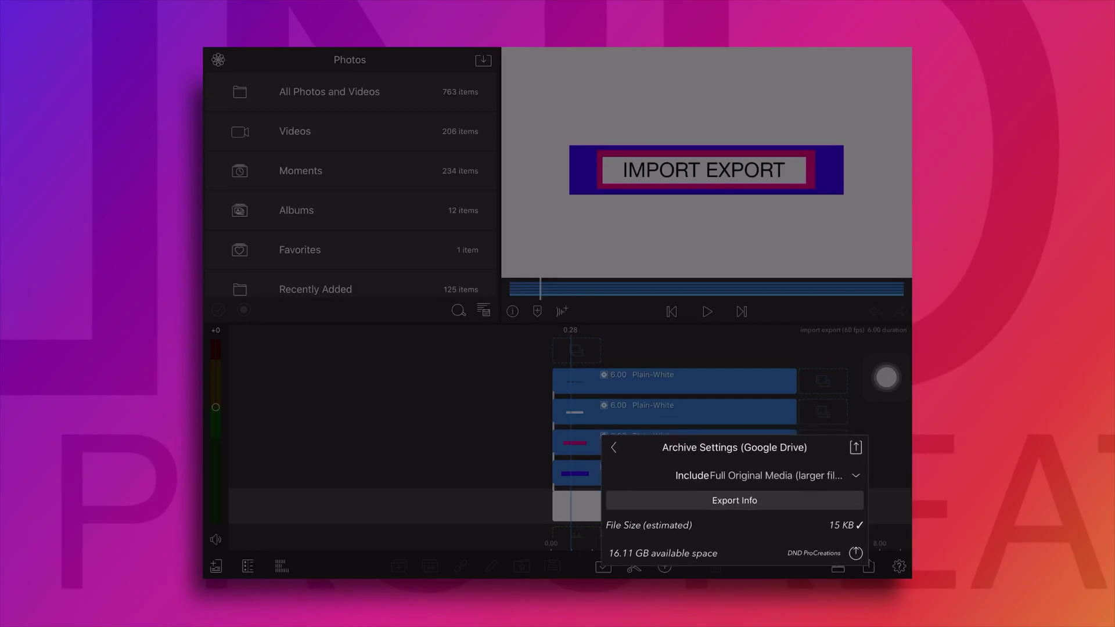
left_click(856, 448)
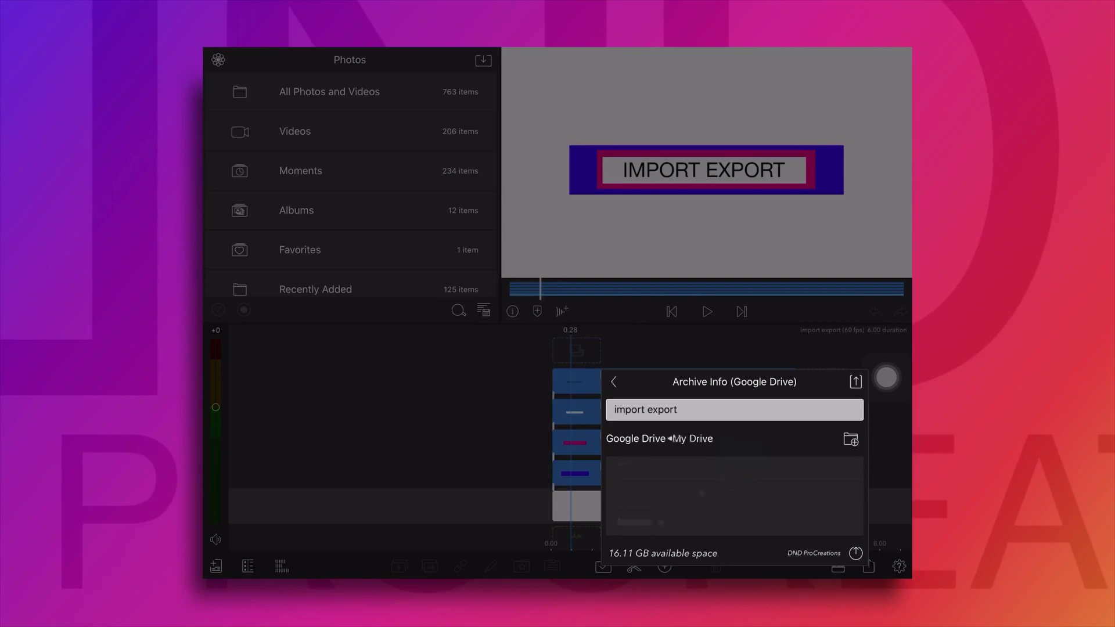
- Create an 'import export' folder in My Drive and upload the archive into it
left_click(851, 439)
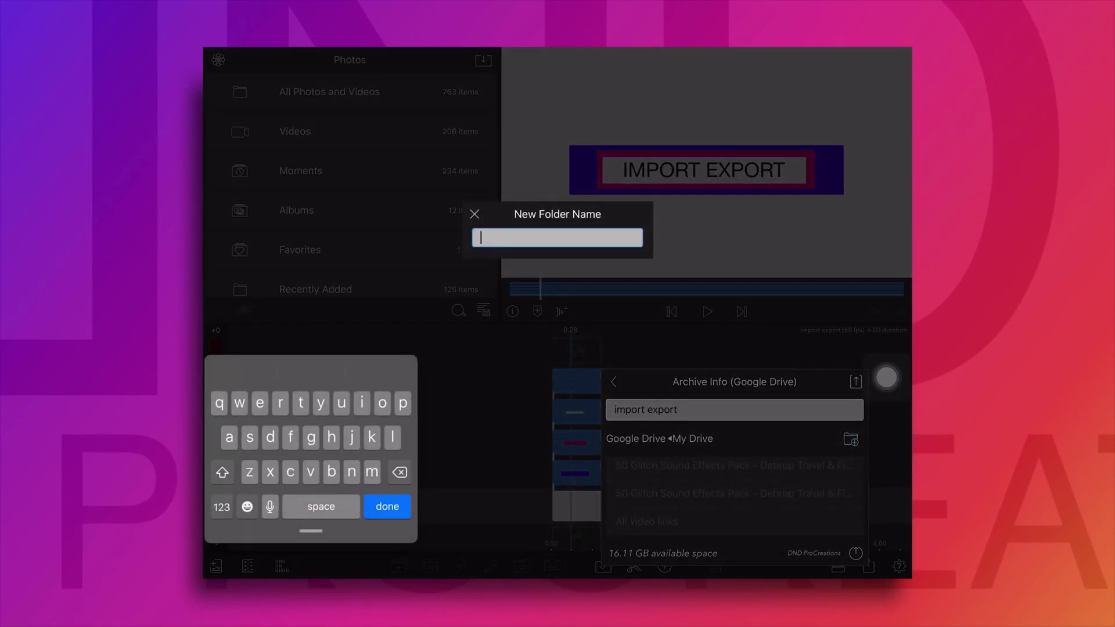
type("Iort ")
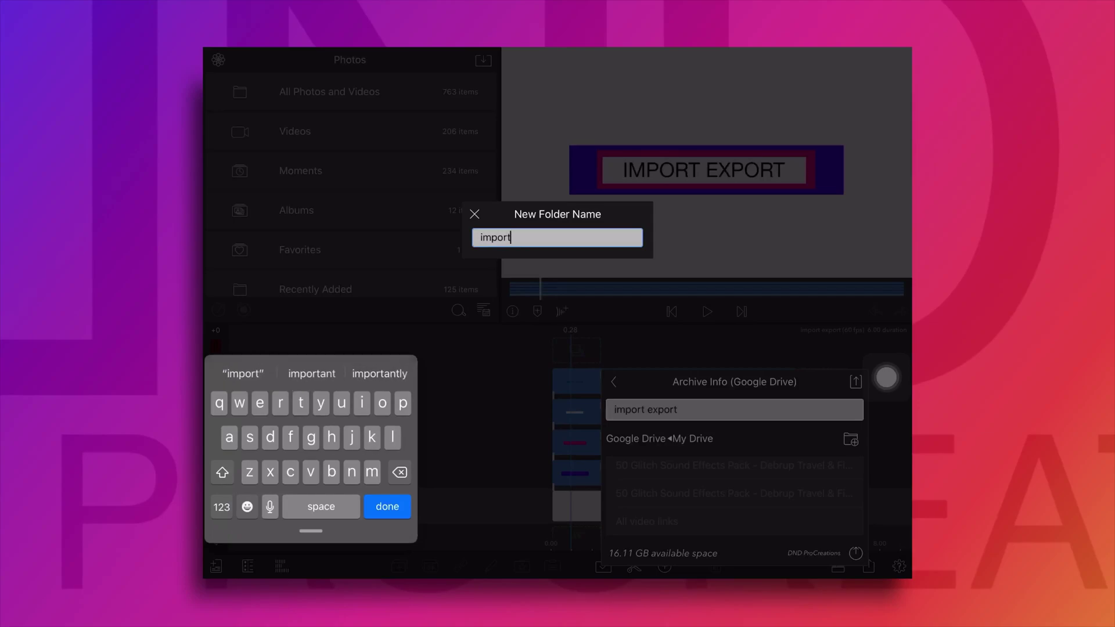
type("por")
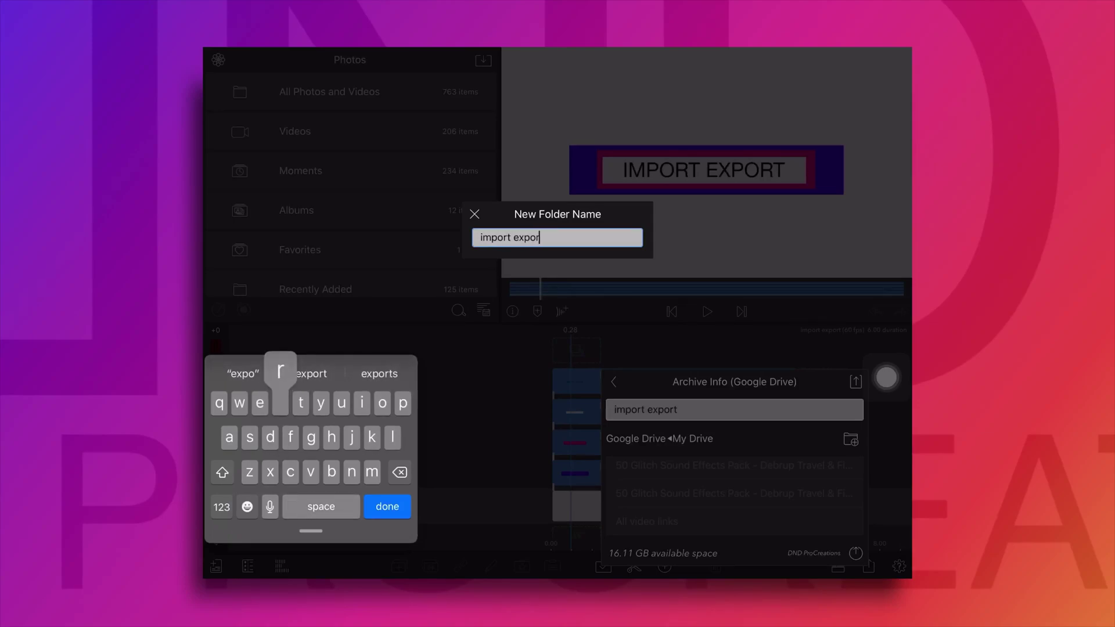
type("t")
key("Return")
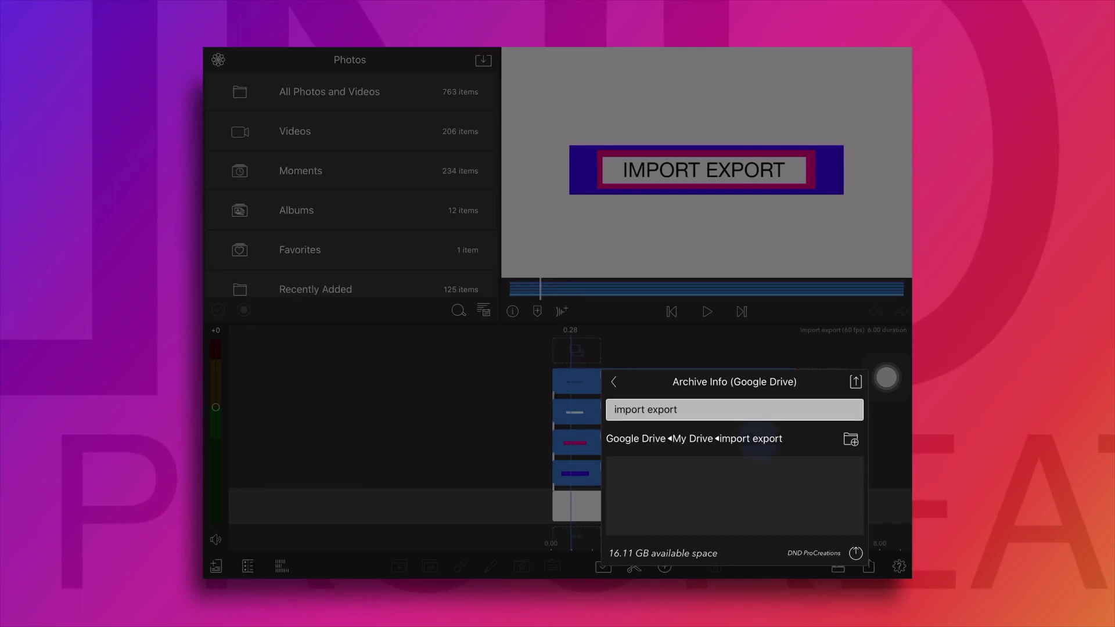
left_click(758, 439)
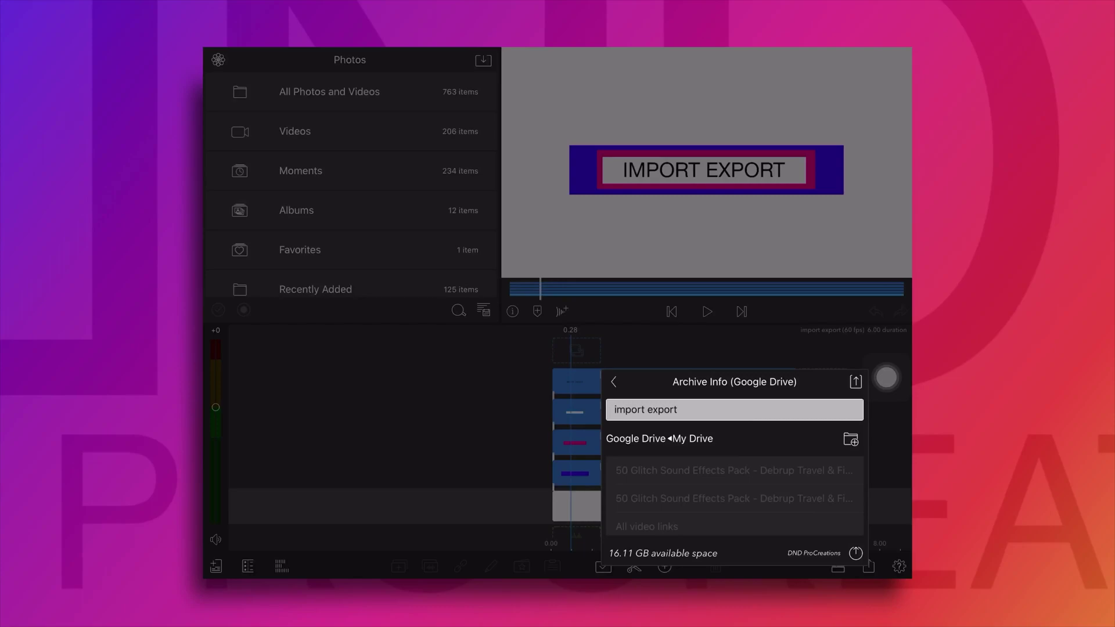
scroll(738, 464, "down", 5)
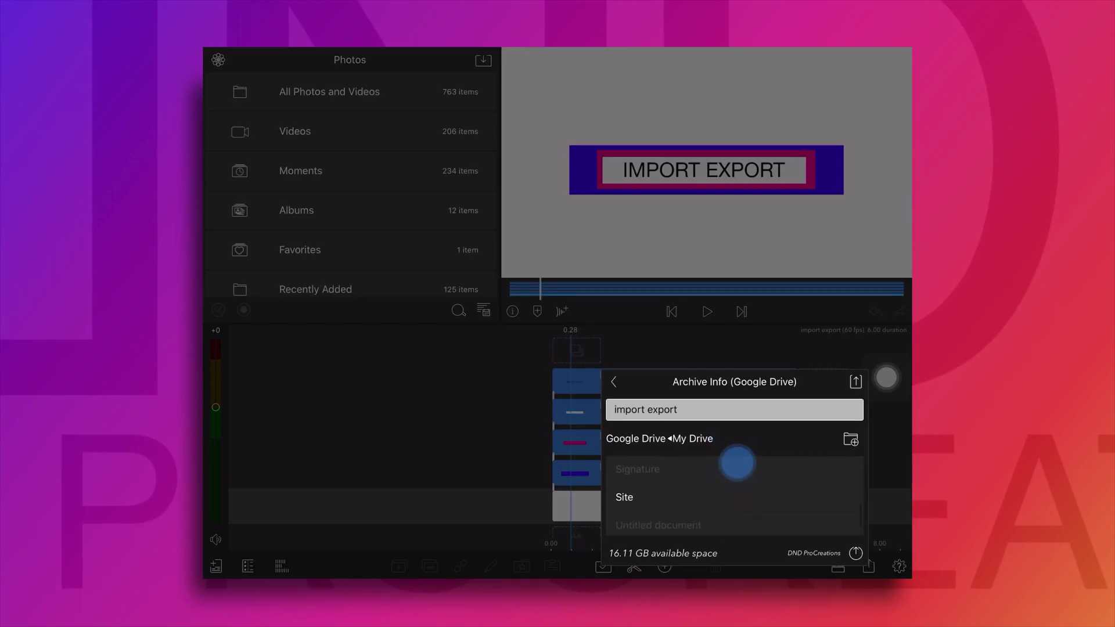
scroll(737, 464, "down", 3)
left_click(720, 504)
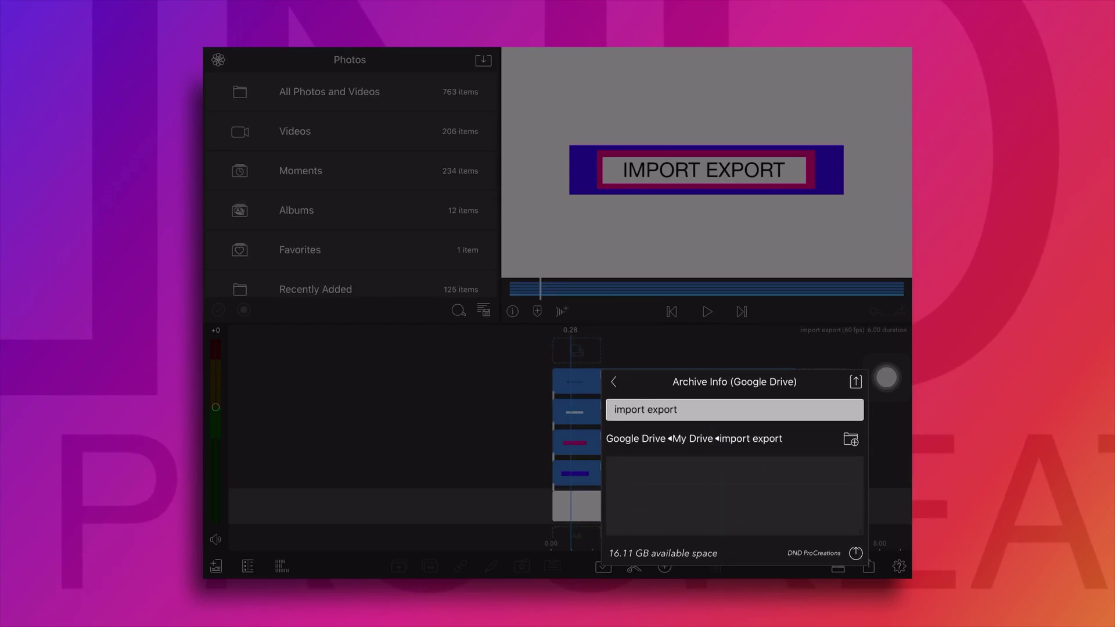
left_click(856, 382)
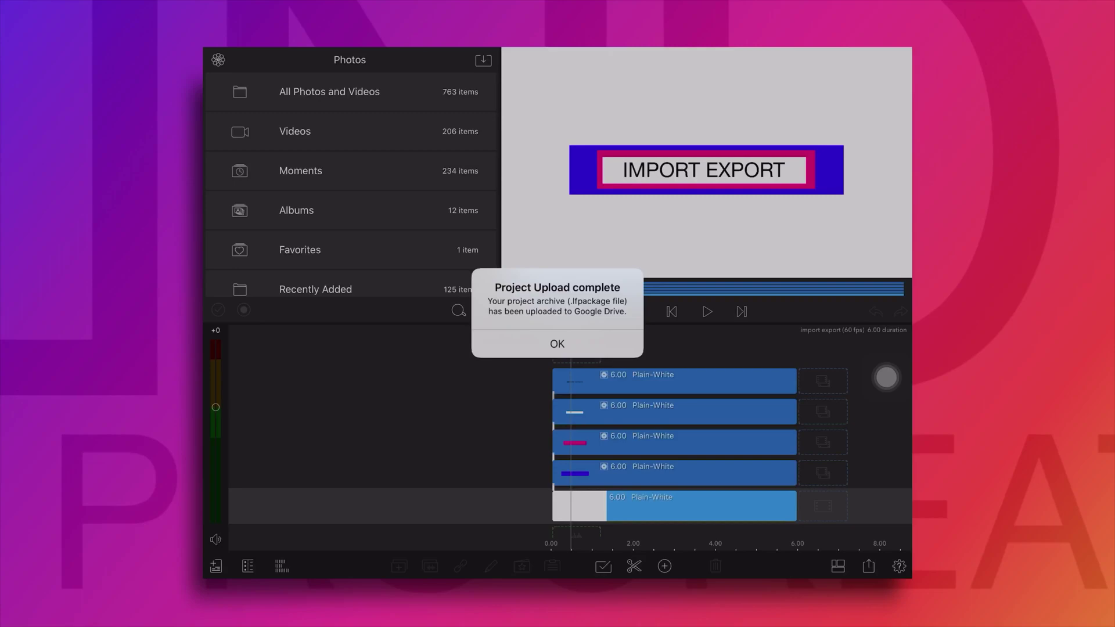
- Dismiss the upload-complete alert and delete the import export project from the Projects list
left_click(558, 344)
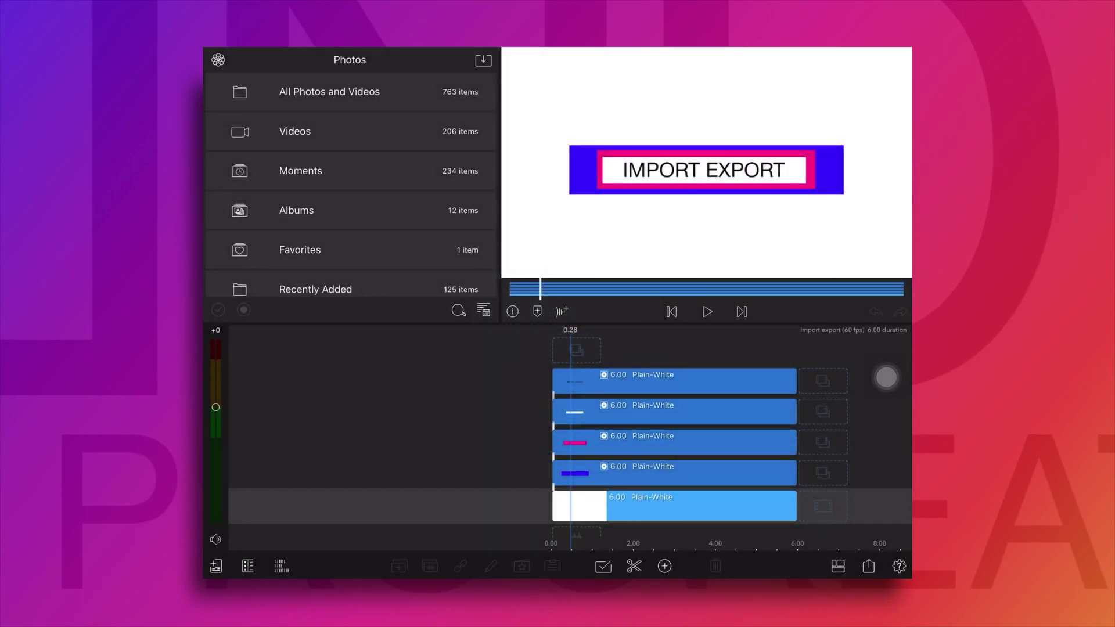
left_click(217, 566)
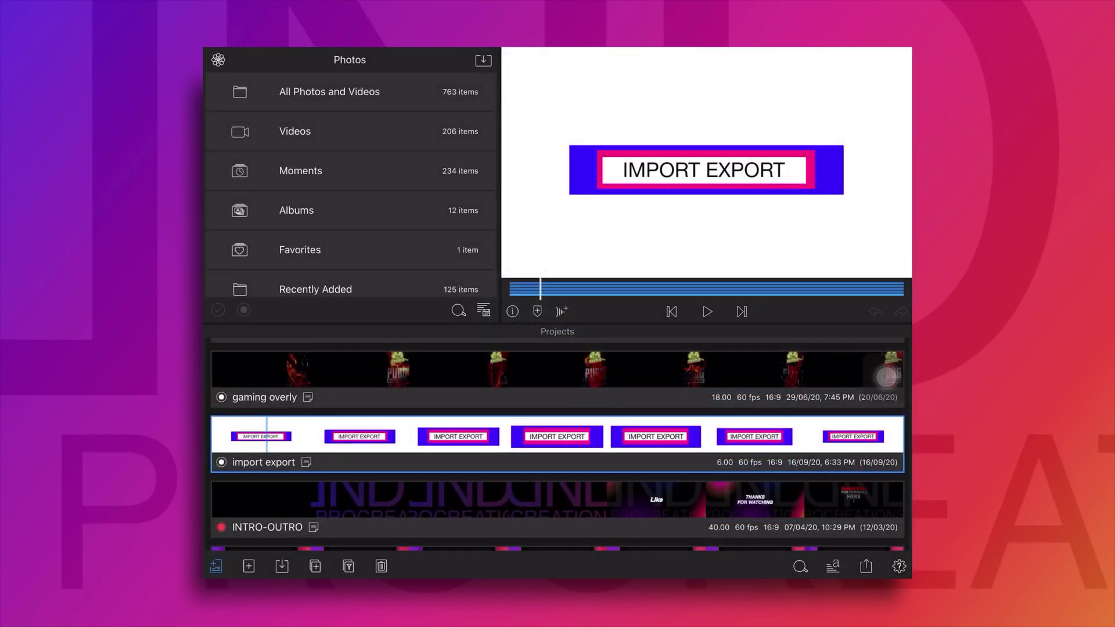
left_click(381, 567)
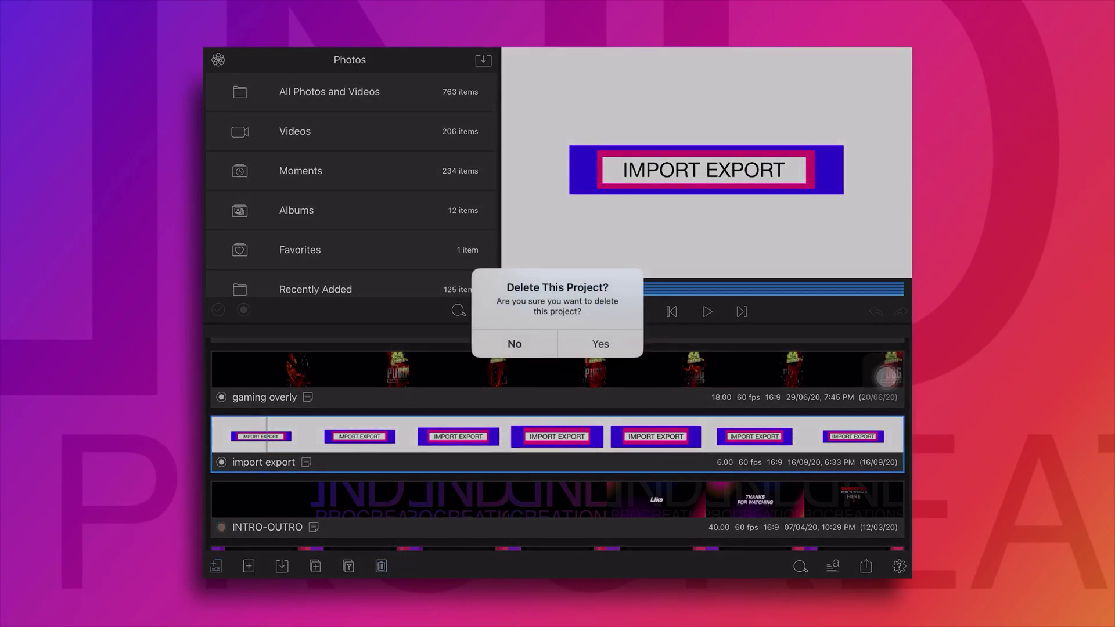
left_click(601, 343)
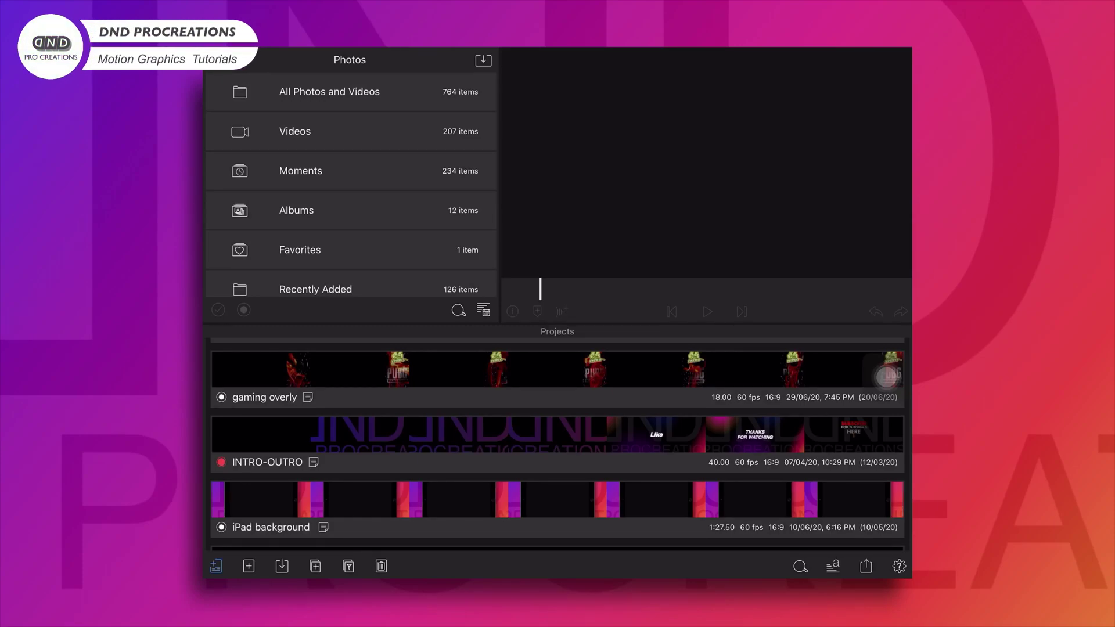
- Import the archive from Google Drive's My Drive/import export folder and open the project
left_click(281, 566)
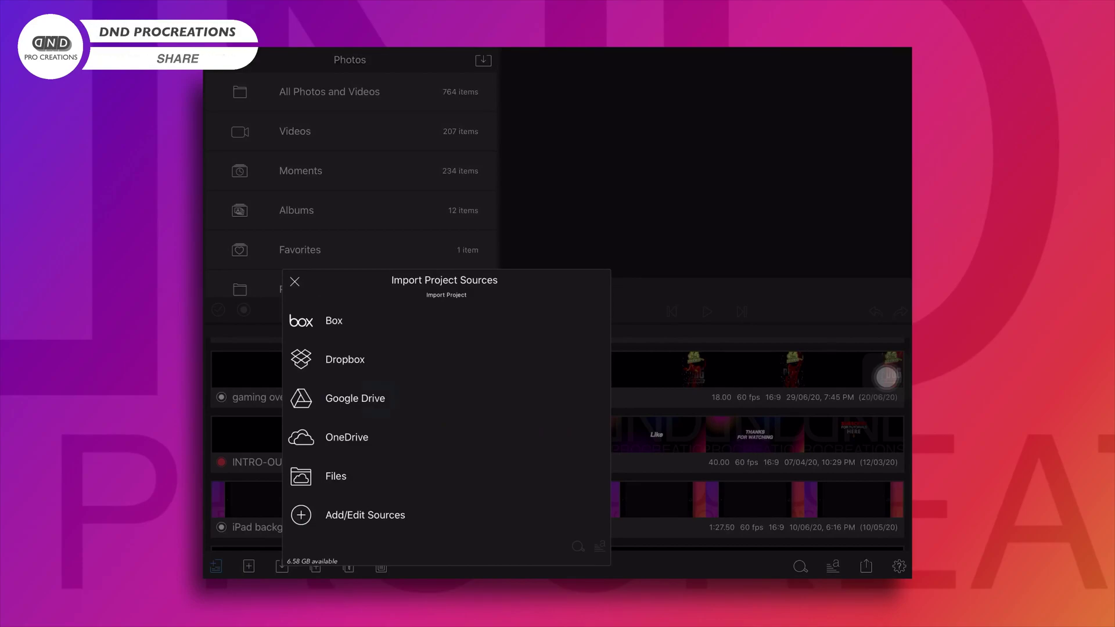
left_click(443, 410)
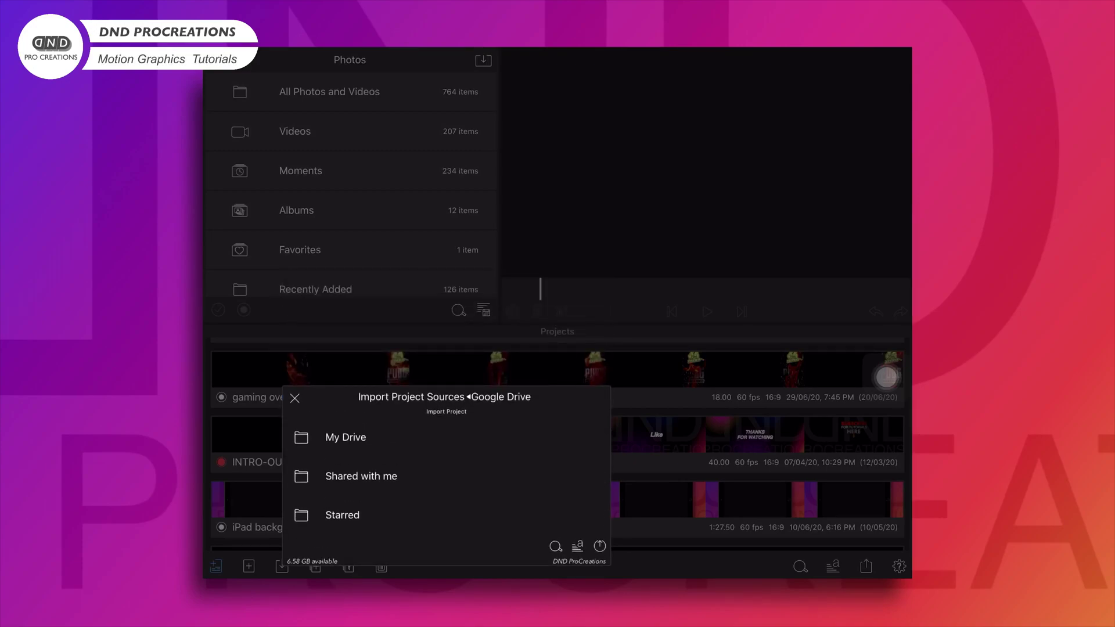
left_click(376, 438)
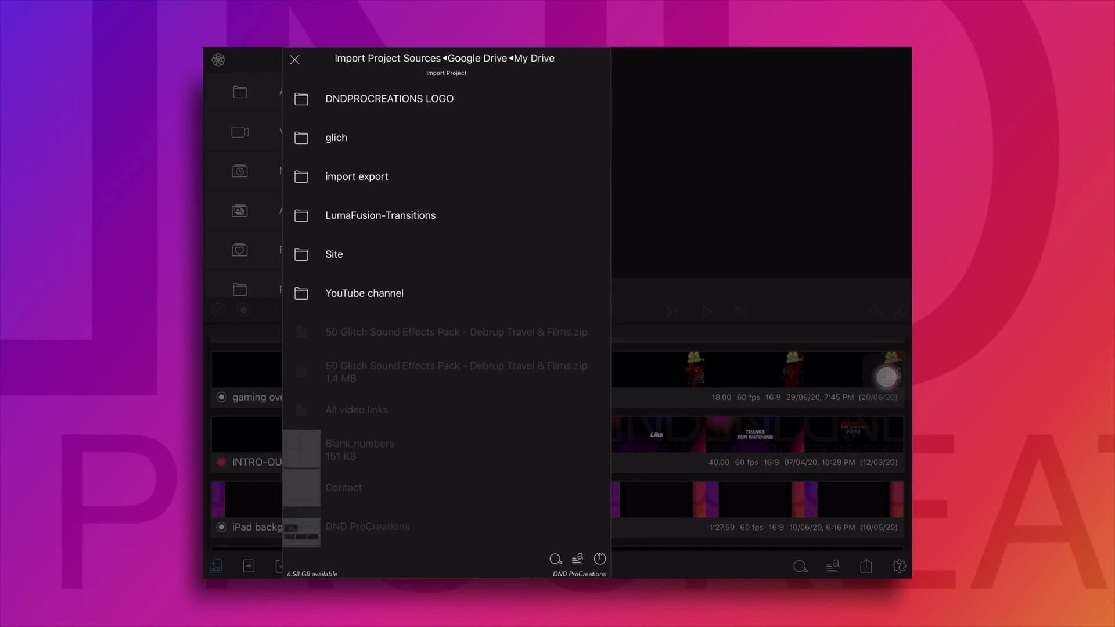
left_click(368, 173)
left_click(373, 177)
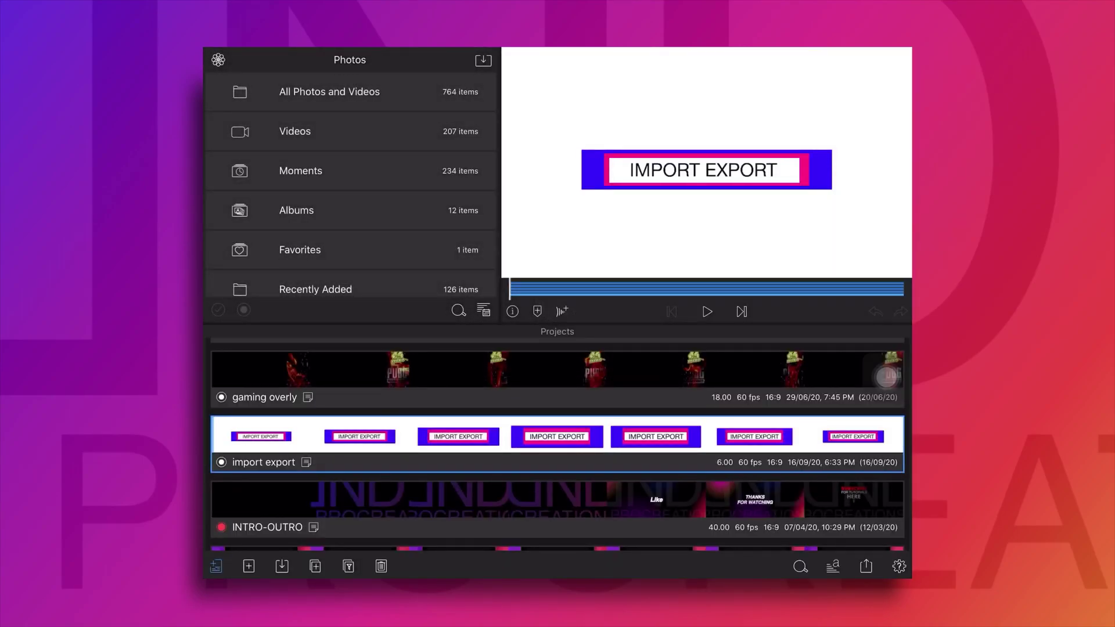
left_click(558, 444)
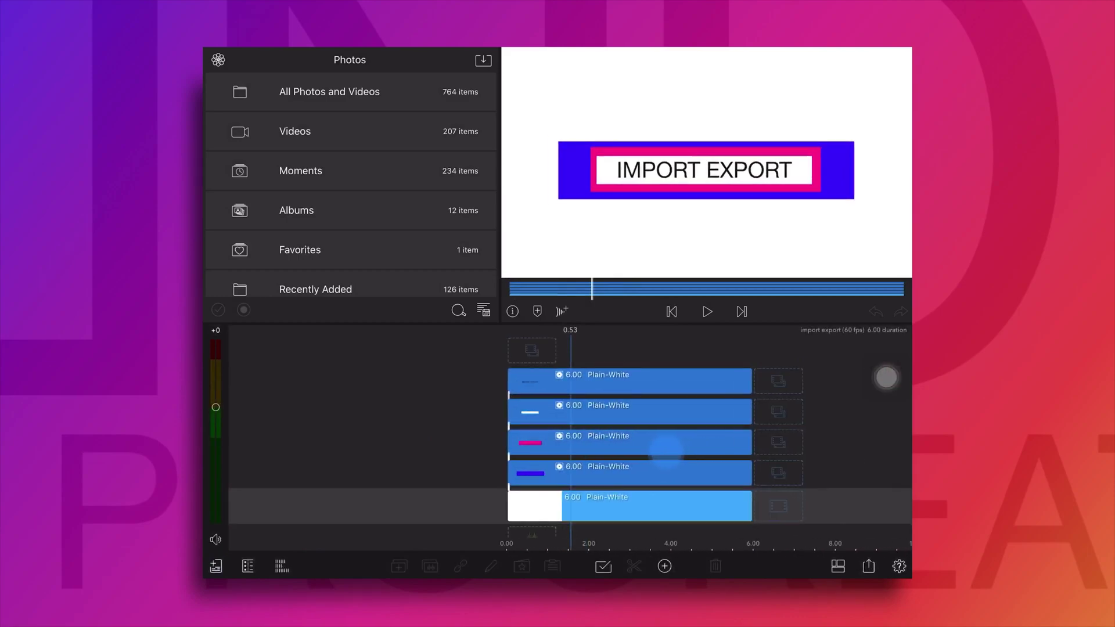
mouse_move(728, 465)
left_mouse_down()
mouse_move(503, 465)
mouse_move(660, 447)
left_mouse_up()
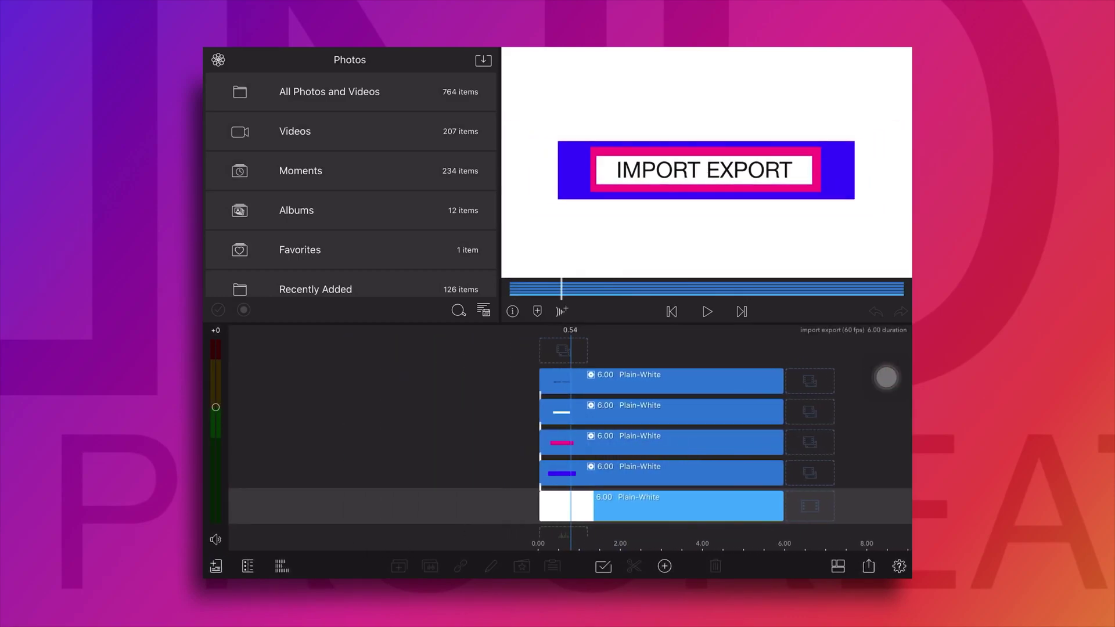
left_click(869, 566)
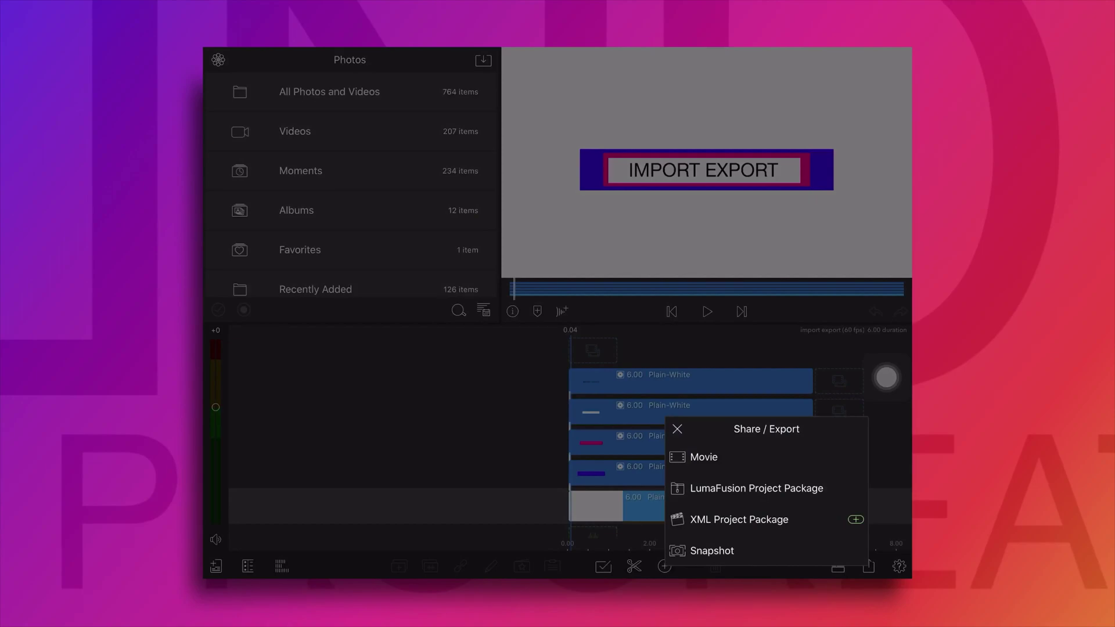
- Choose Movie export with Photos as the destination
left_click(704, 457)
left_click(704, 393)
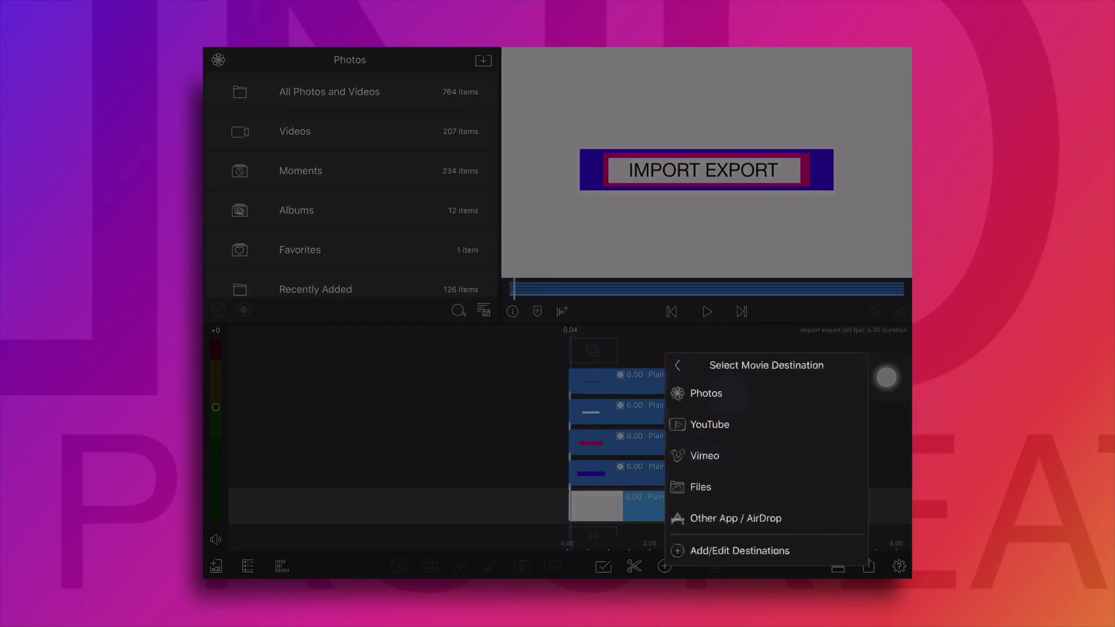